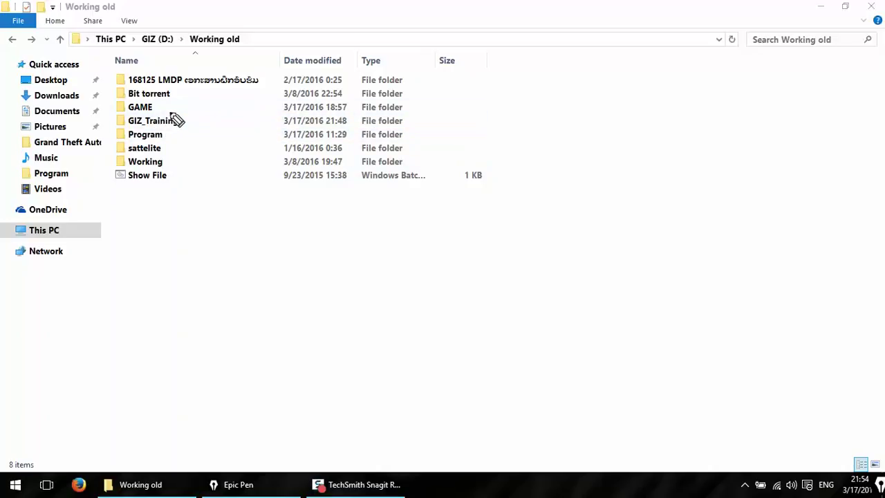
# - Open the GIZ_Training folder in Working old and go into its Program subfolder
pyautogui.moveTo(173, 112)
pyautogui.mouseDown()
pyautogui.moveTo(120, 116)
pyautogui.moveTo(155, 137)
pyautogui.moveTo(182, 131)
pyautogui.moveTo(171, 112)
pyautogui.mouseUp()
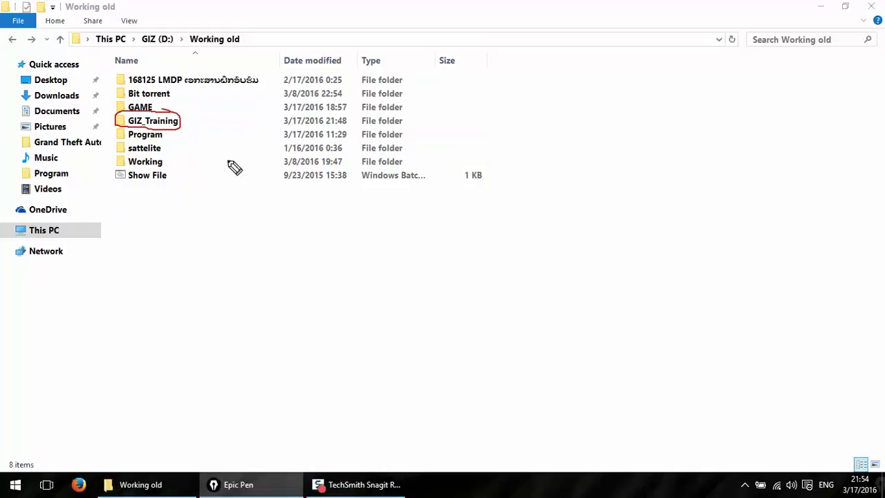
pyautogui.hotkey('ctrl', 'shift', '7')
pyautogui.hotkey('ctrl', 'shift', '2')
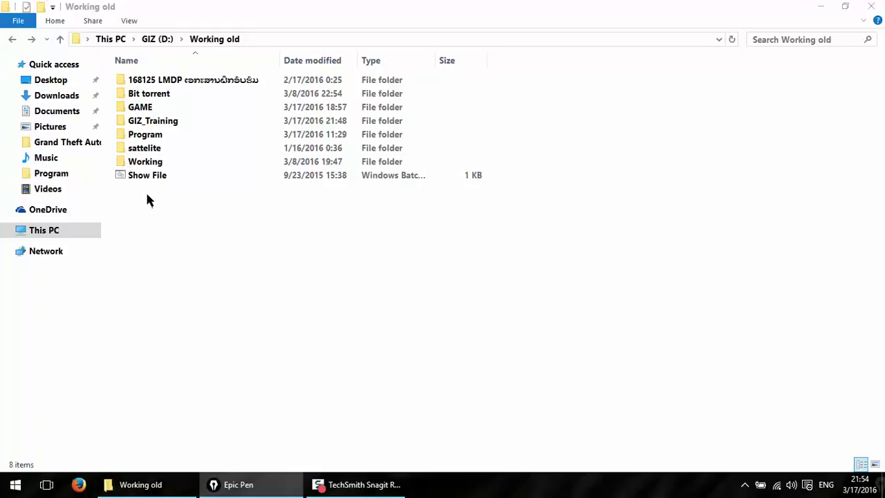
pyautogui.doubleClick(155, 123)
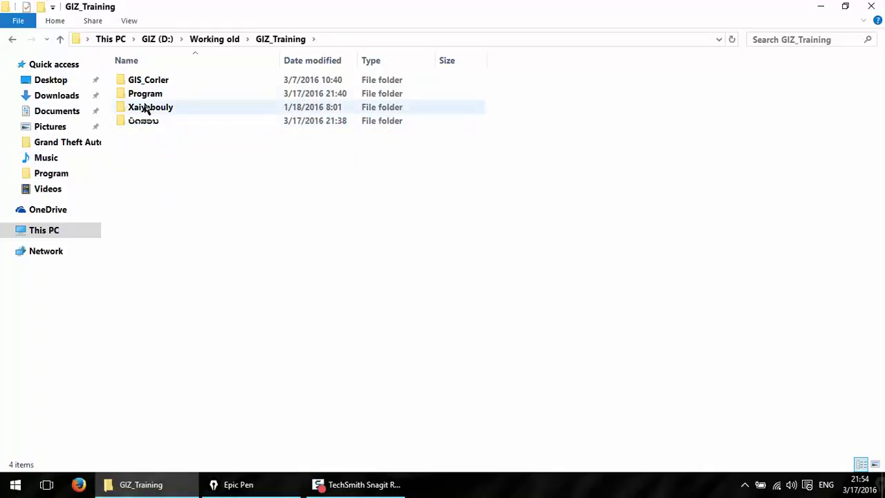
pyautogui.moveTo(166, 91)
pyautogui.mouseDown()
pyautogui.moveTo(131, 91)
pyautogui.moveTo(150, 107)
pyautogui.moveTo(168, 94)
pyautogui.mouseUp()
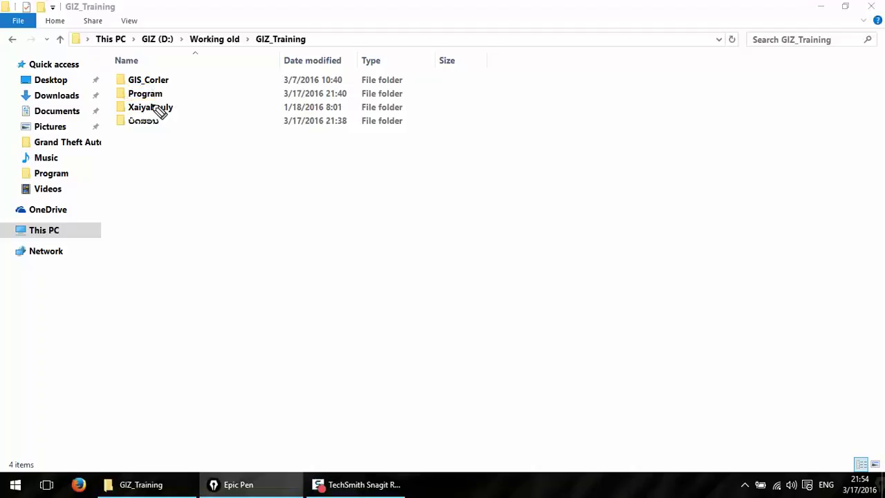
pyautogui.doubleClick(148, 95)
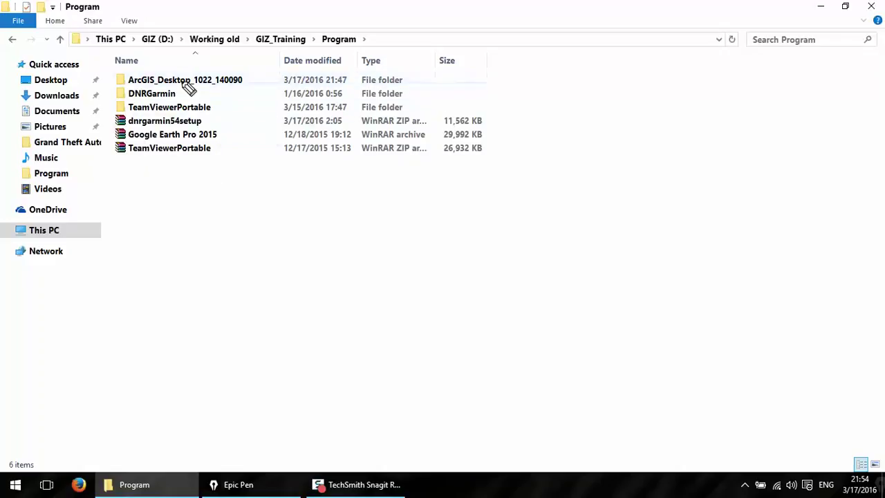
# - Open the ArcGIS_Desktop_1022_140090 folder and go into its Arc GIS 10.2 Crack subfolder
pyautogui.moveTo(189, 72)
pyautogui.mouseDown()
pyautogui.moveTo(131, 73)
pyautogui.moveTo(188, 95)
pyautogui.mouseUp()
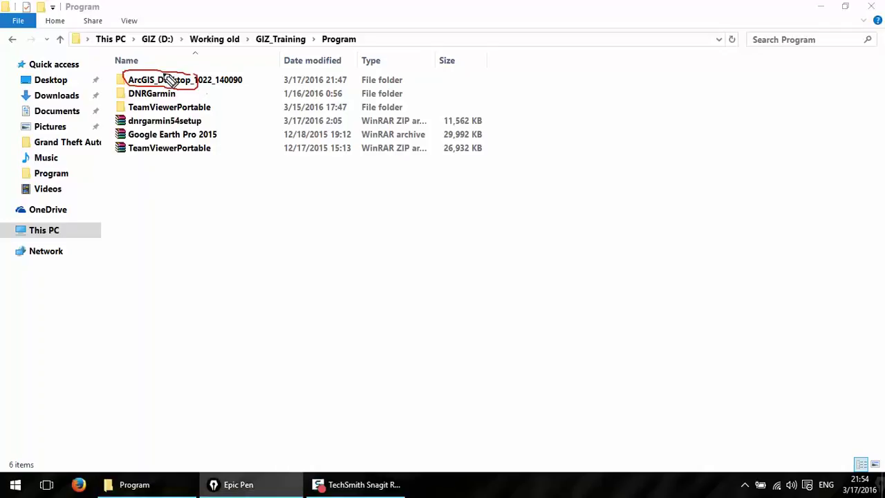
pyautogui.click(162, 82)
pyautogui.doubleClick(162, 82)
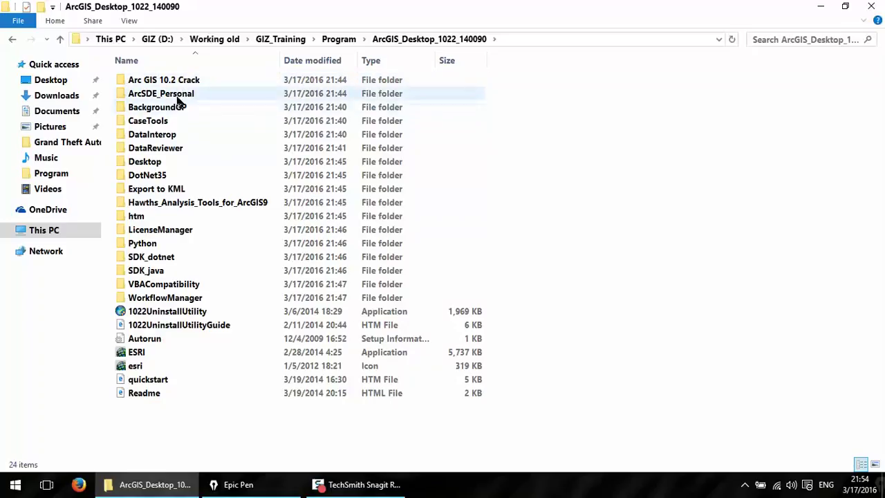
pyautogui.hotkey('ctrl', 'shift', '3')
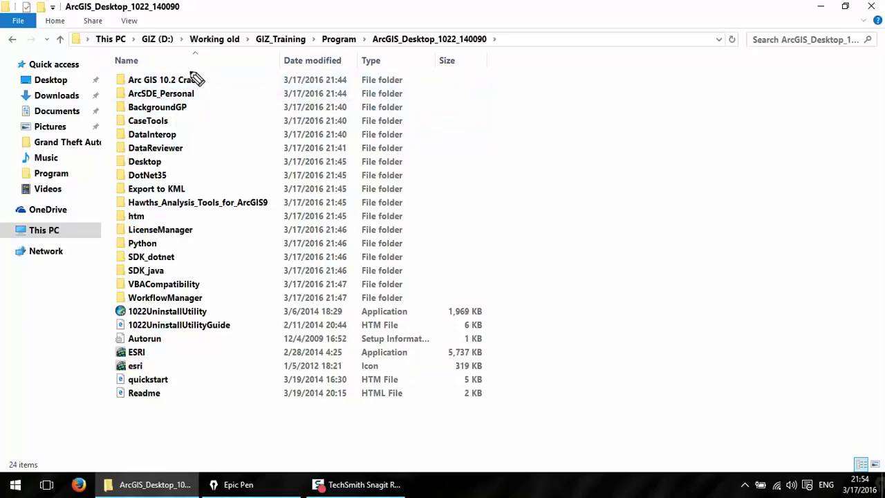
pyautogui.moveTo(189, 71)
pyautogui.mouseDown()
pyautogui.moveTo(112, 72)
pyautogui.moveTo(148, 91)
pyautogui.moveTo(204, 83)
pyautogui.moveTo(187, 76)
pyautogui.mouseUp()
pyautogui.hotkey('ctrl', 'shift', '1')
pyautogui.doubleClick(168, 82)
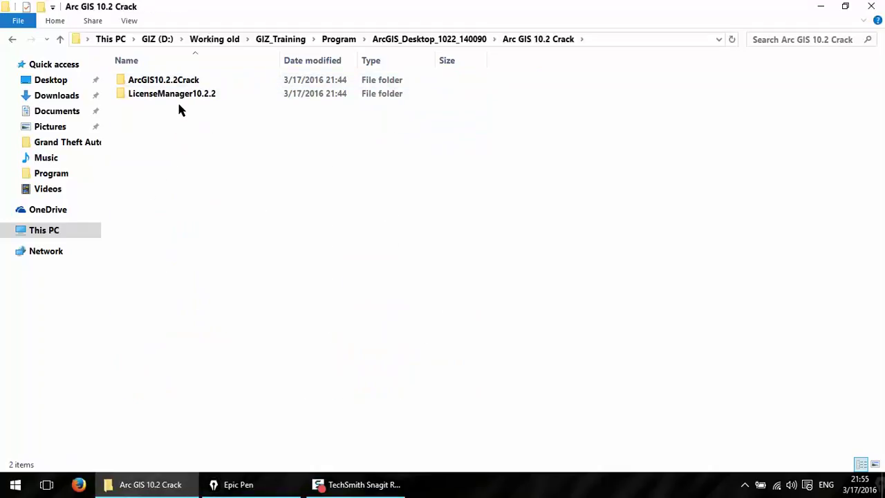
# - Open the LicenseManager10.2.2 folder
pyautogui.moveTo(179, 103)
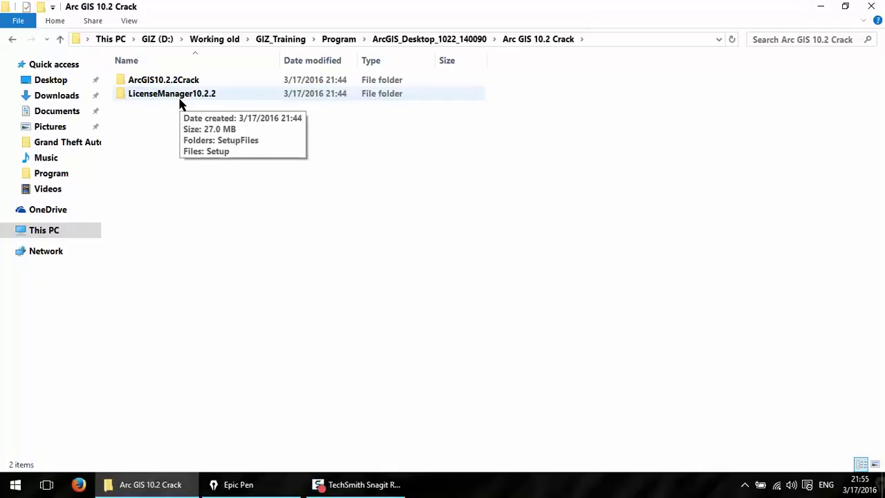
pyautogui.hotkey('ctrl', 'shift', '2')
pyautogui.moveTo(181, 86)
pyautogui.mouseDown()
pyautogui.moveTo(128, 86)
pyautogui.moveTo(145, 107)
pyautogui.moveTo(220, 94)
pyautogui.moveTo(171, 89)
pyautogui.mouseUp()
pyautogui.hotkey('ctrl', 'shift', '6')
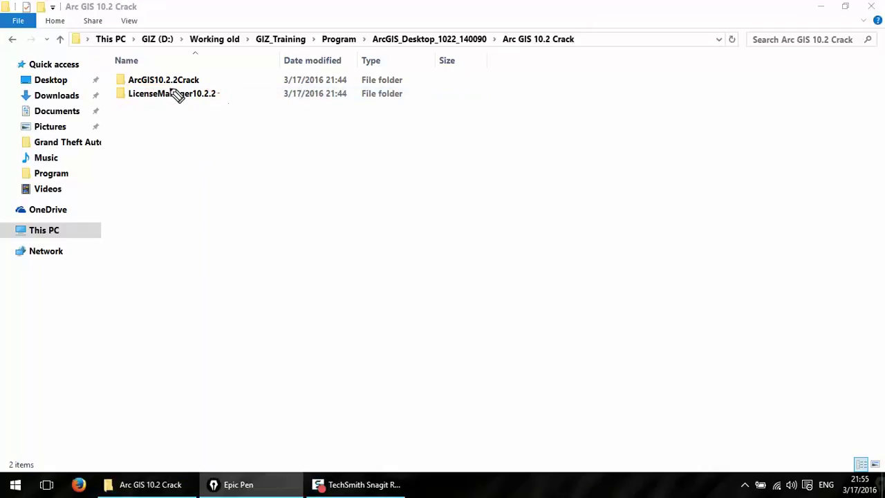
pyautogui.doubleClick(168, 95)
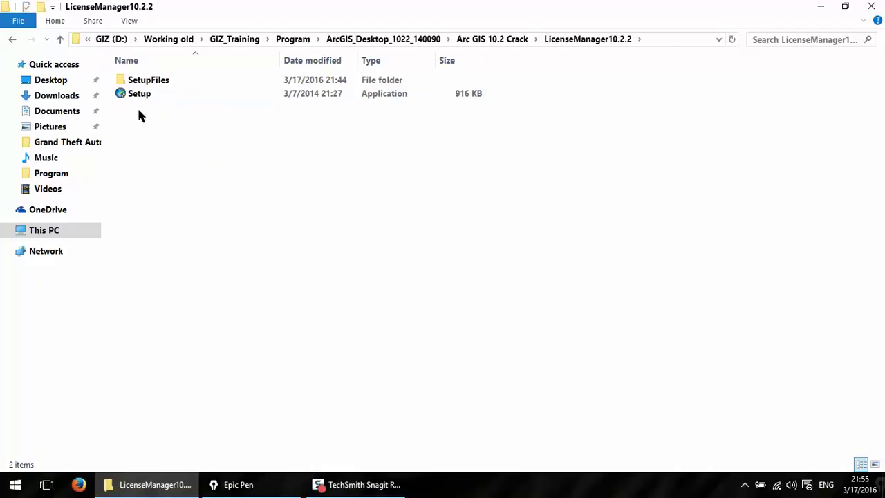
# - Run the Setup application for the ArcGIS 10.2.2 License Manager and continue past the welcome page
pyautogui.hotkey('ctrl', 'shift', '2')
pyautogui.moveTo(152, 87)
pyautogui.mouseDown()
pyautogui.moveTo(118, 92)
pyautogui.moveTo(145, 107)
pyautogui.moveTo(156, 99)
pyautogui.mouseUp()
pyautogui.hotkey('ctrl', 'shift', '1')
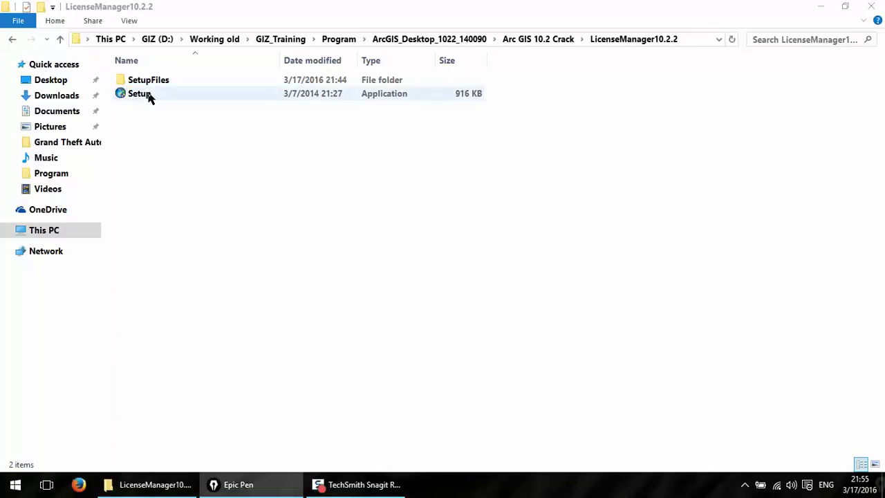
pyautogui.click(148, 98)
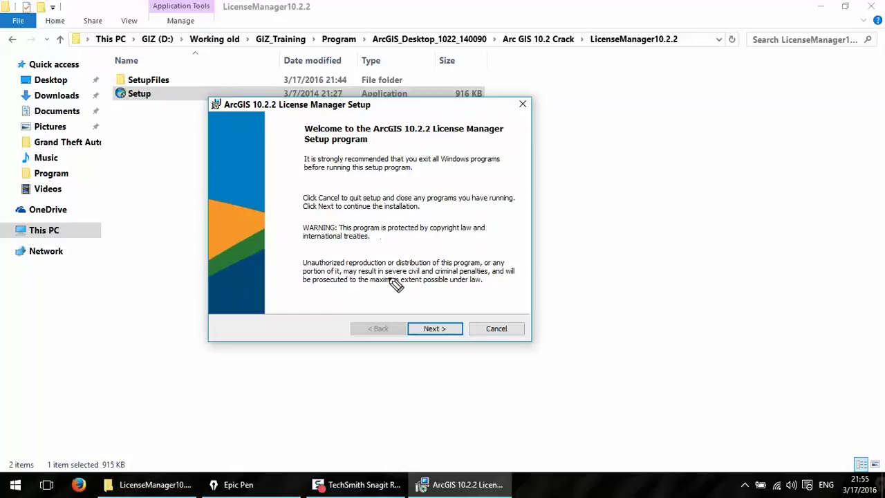
pyautogui.moveTo(434, 316)
pyautogui.mouseDown()
pyautogui.moveTo(412, 329)
pyautogui.moveTo(428, 344)
pyautogui.moveTo(434, 314)
pyautogui.mouseUp()
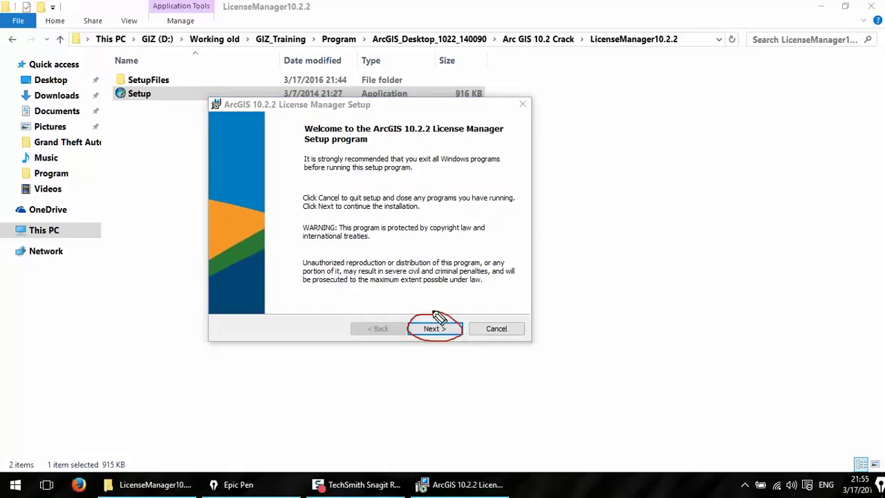
pyautogui.hotkey('ctrl', 'shift', '7')
pyautogui.hotkey('ctrl', 'shift', '2')
pyautogui.click(430, 328)
pyautogui.click(430, 329)
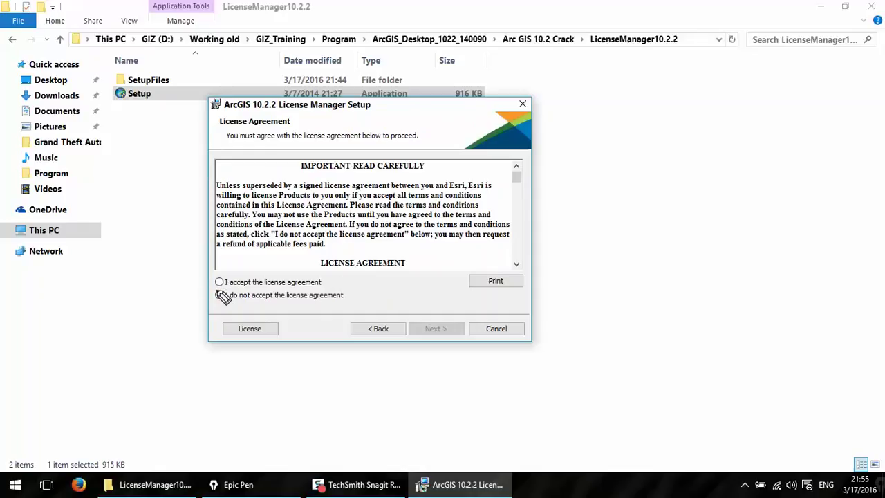
# - Accept the License Manager's license agreement and continue to the destination folder page
pyautogui.moveTo(224, 274)
pyautogui.mouseDown()
pyautogui.moveTo(214, 278)
pyautogui.moveTo(228, 275)
pyautogui.mouseUp()
pyautogui.hotkey('ctrl', 'shift', '7')
pyautogui.hotkey('ctrl', 'shift', '2')
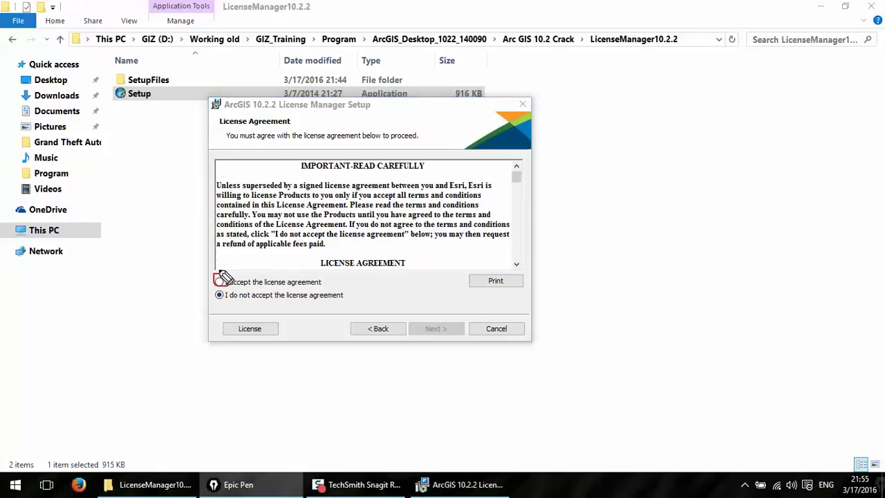
pyautogui.click(220, 282)
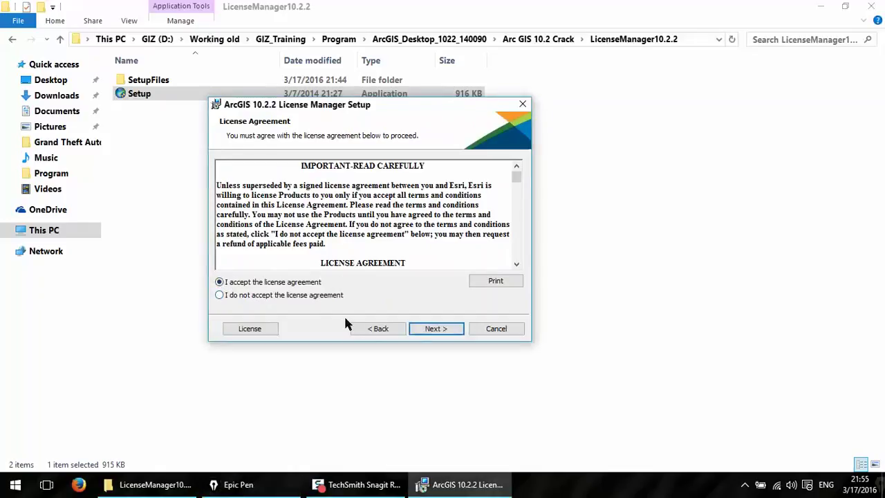
pyautogui.click(434, 330)
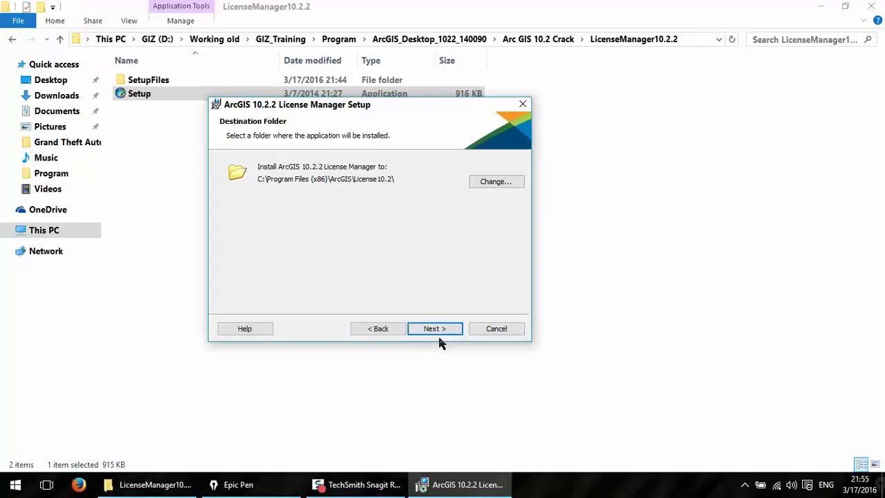
# - Keep the default destination folder C:\Program Files (x86)\ArcGIS\License10.2\ and start the License Manager installation
pyautogui.moveTo(421, 340); pyautogui.dragTo(452, 328)
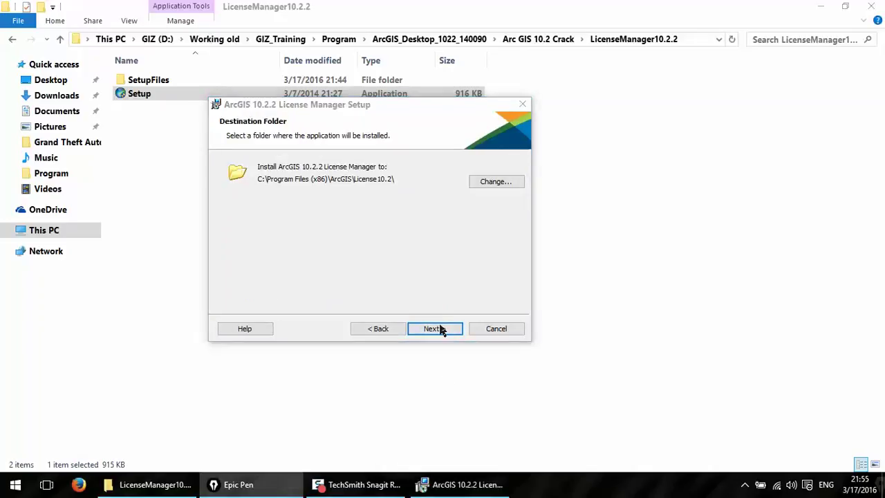
pyautogui.click(442, 330)
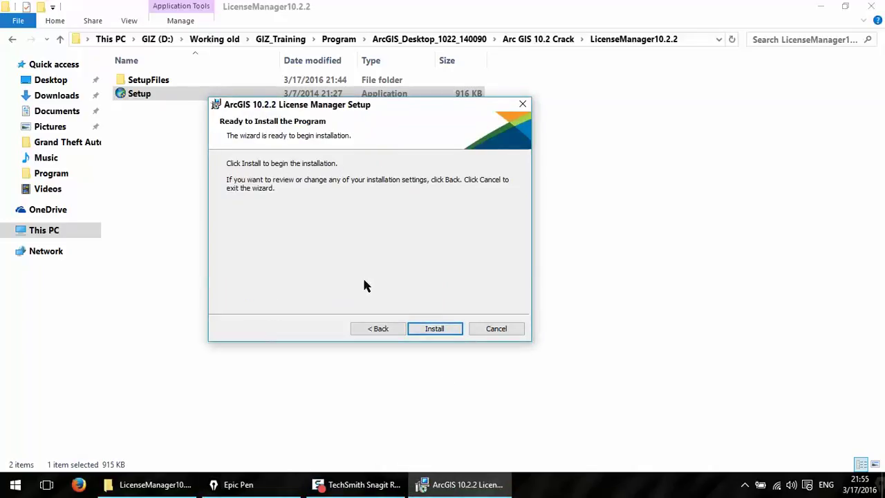
pyautogui.moveTo(435, 331)
pyautogui.mouseDown()
pyautogui.moveTo(425, 336)
pyautogui.moveTo(435, 328)
pyautogui.mouseUp()
pyautogui.click(434, 328)
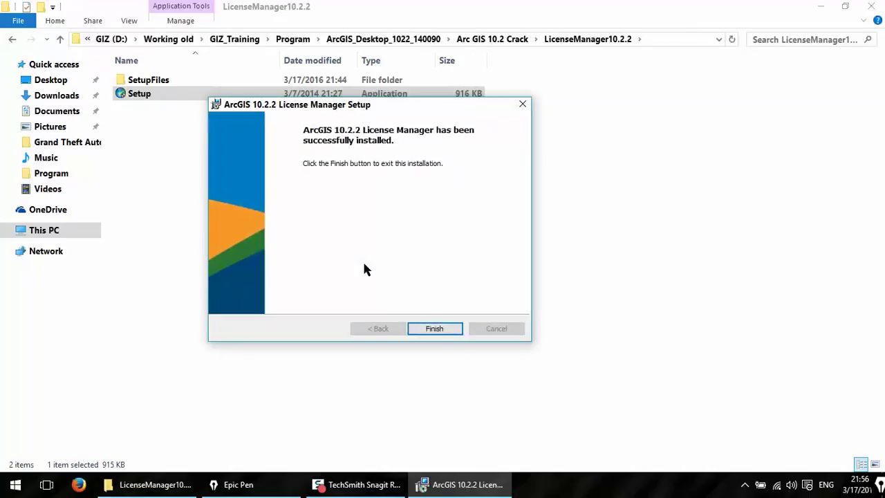
# - Finish and exit the ArcGIS 10.2.2 License Manager setup wizard
pyautogui.moveTo(435, 312)
pyautogui.mouseDown()
pyautogui.moveTo(440, 340)
pyautogui.moveTo(430, 322)
pyautogui.mouseUp()
pyautogui.hotkey('ctrl', '6')
pyautogui.hotkey('ctrl', '2')
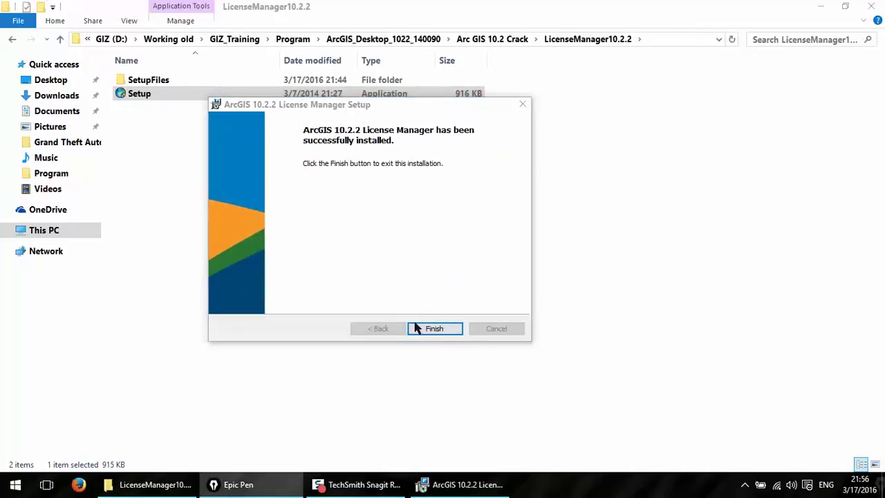
pyautogui.click(436, 329)
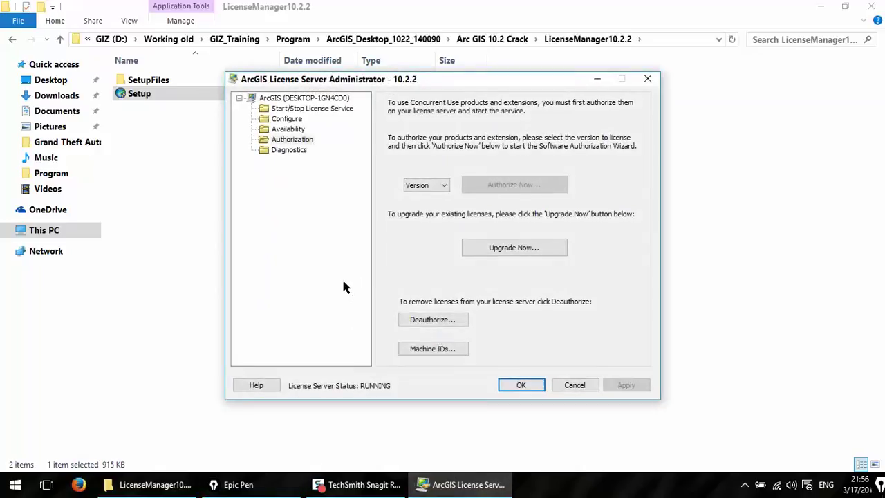
# - Stop the license service in the ArcGIS License Server Administrator
pyautogui.moveTo(374, 83)
pyautogui.mouseDown()
pyautogui.moveTo(364, 103)
pyautogui.moveTo(256, 124)
pyautogui.moveTo(284, 139)
pyautogui.moveTo(343, 124)
pyautogui.moveTo(319, 120)
pyautogui.mouseUp()
pyautogui.hotkey('ctrl', 'z')
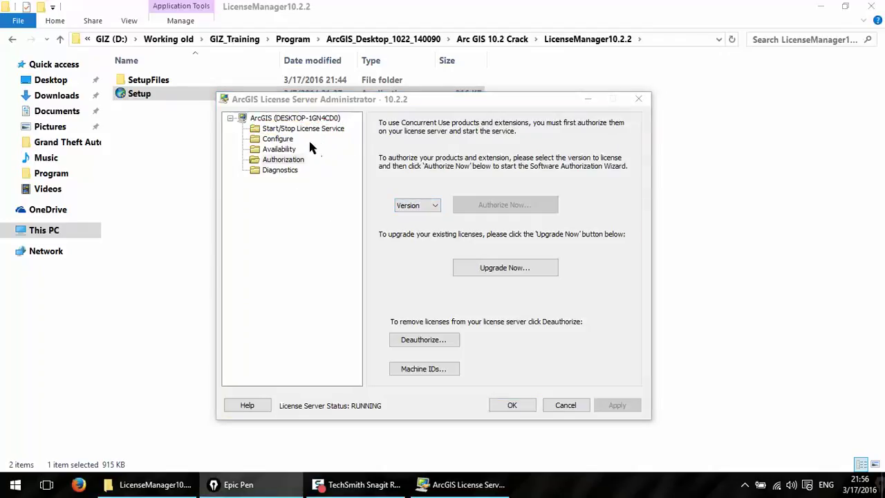
pyautogui.click(309, 130)
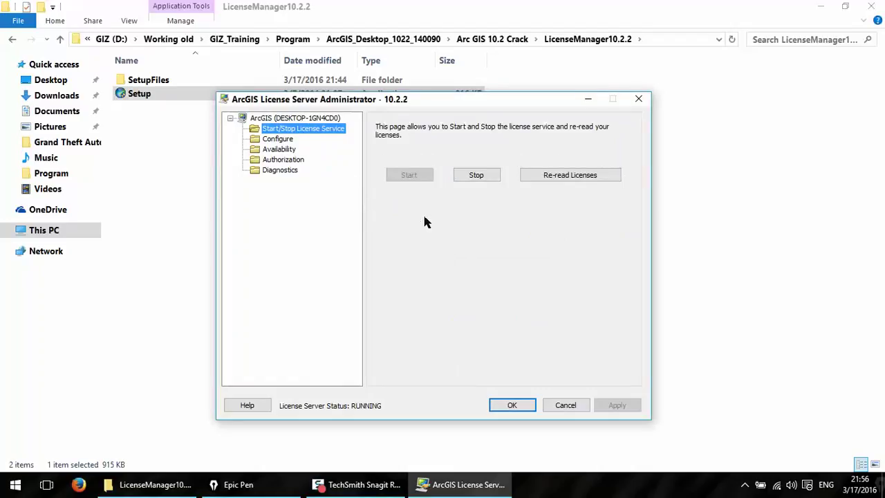
pyautogui.moveTo(475, 162)
pyautogui.mouseDown()
pyautogui.moveTo(456, 185)
pyautogui.moveTo(501, 181)
pyautogui.moveTo(473, 163)
pyautogui.mouseUp()
pyautogui.hotkey('ctrl', 'z')
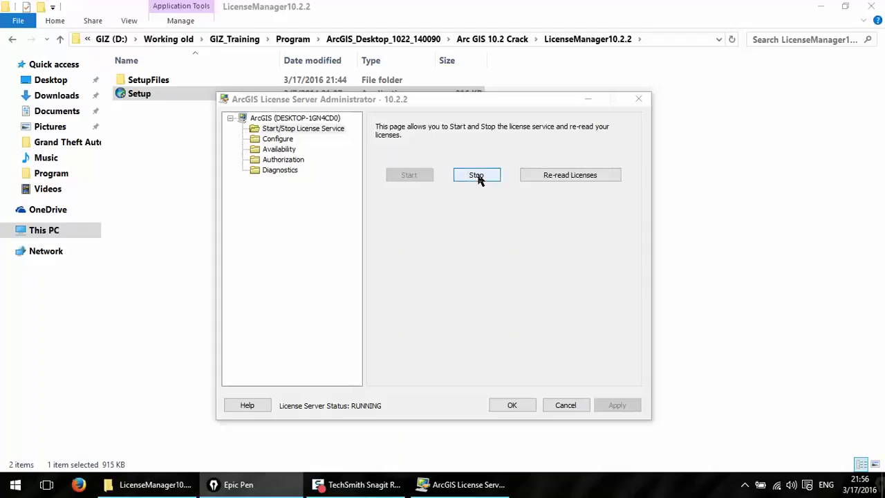
pyautogui.click(477, 176)
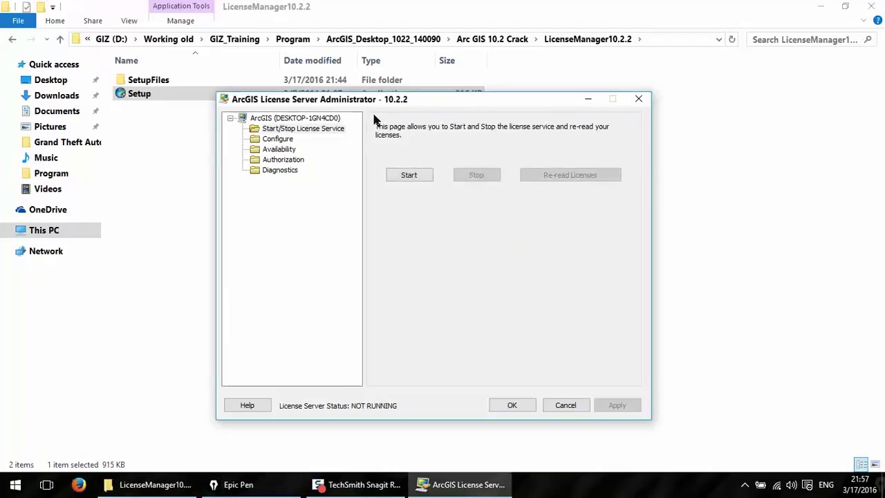
# - Return to the Arc GIS 10.2 Crack folder in File Explorer and open its ArcGIS10.2.2Crack subfolder
pyautogui.moveTo(381, 104); pyautogui.dragTo(410, 105)
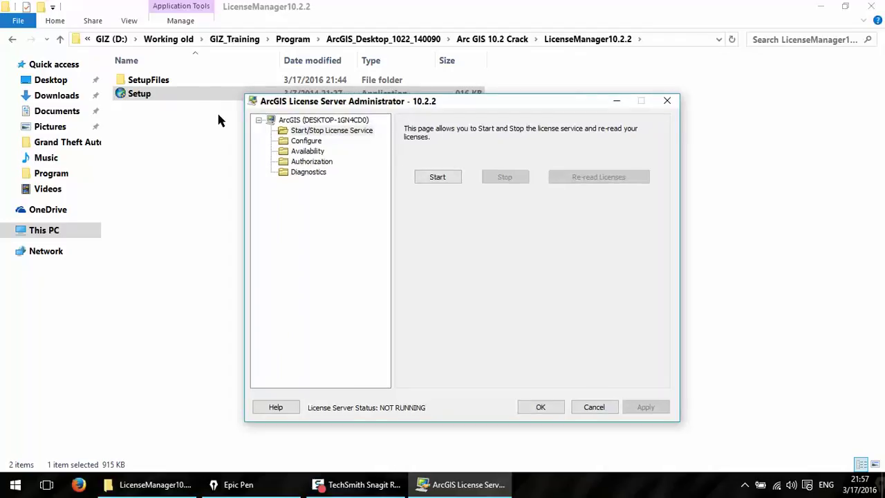
pyautogui.click(12, 44)
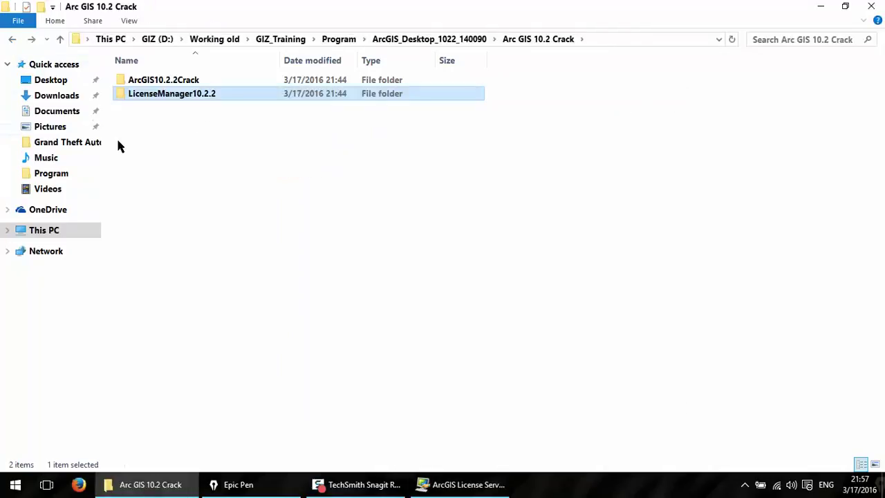
pyautogui.click(183, 136)
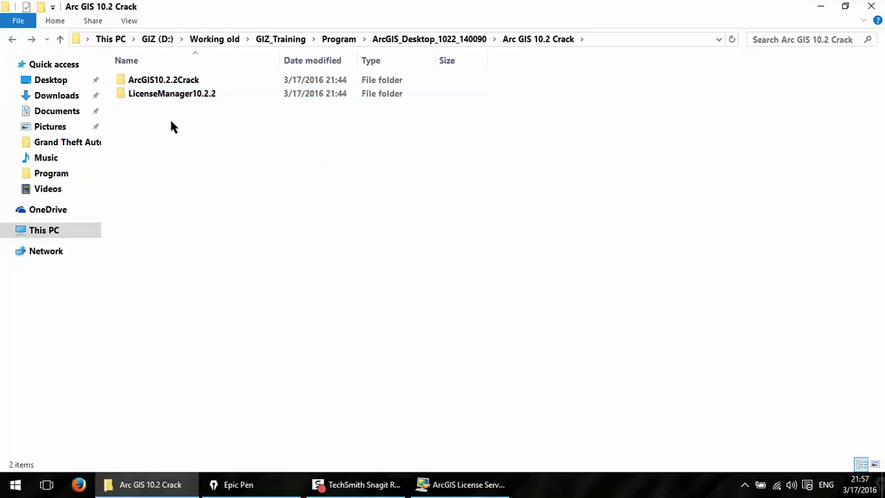
pyautogui.moveTo(196, 74)
pyautogui.mouseDown()
pyautogui.moveTo(149, 70)
pyautogui.moveTo(128, 97)
pyautogui.moveTo(200, 93)
pyautogui.moveTo(188, 72)
pyautogui.mouseUp()
pyautogui.hotkey('ctrl', 'shift', '1')
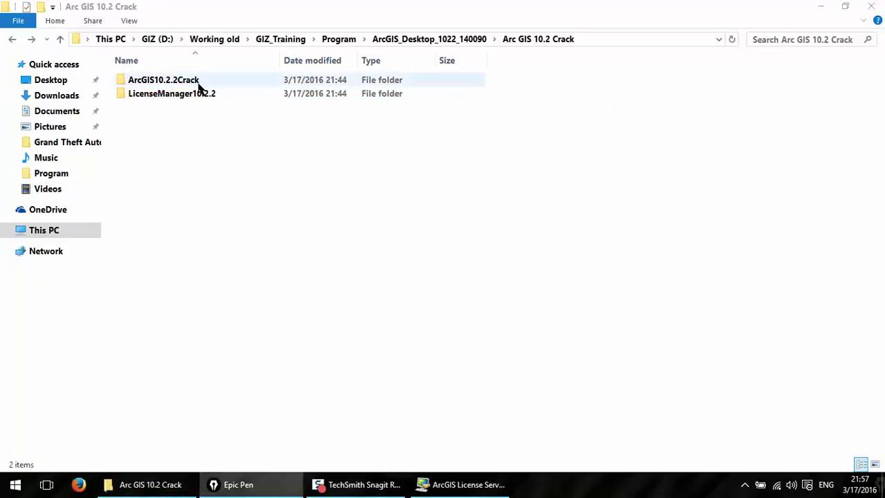
pyautogui.doubleClick(187, 81)
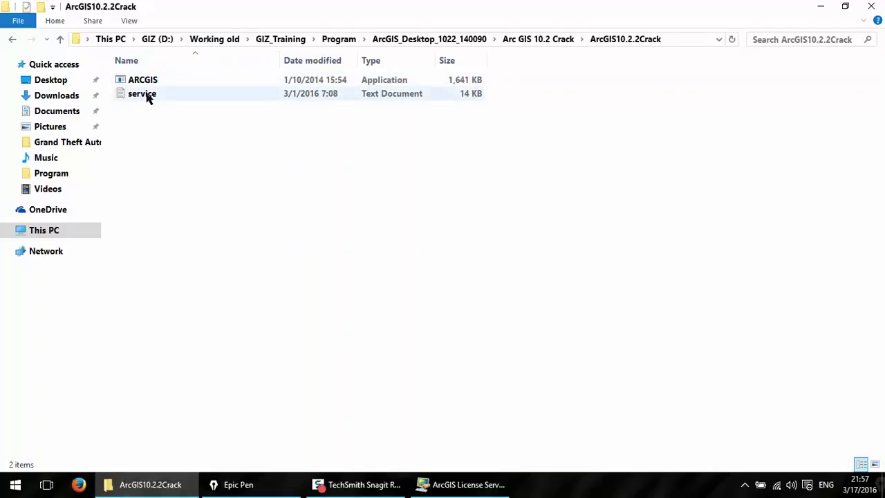
# - Open the service text document in Notepad
pyautogui.hotkey('ctrl', 'shift', '3')
pyautogui.moveTo(151, 88)
pyautogui.mouseDown()
pyautogui.moveTo(115, 90)
pyautogui.moveTo(147, 100)
pyautogui.mouseUp()
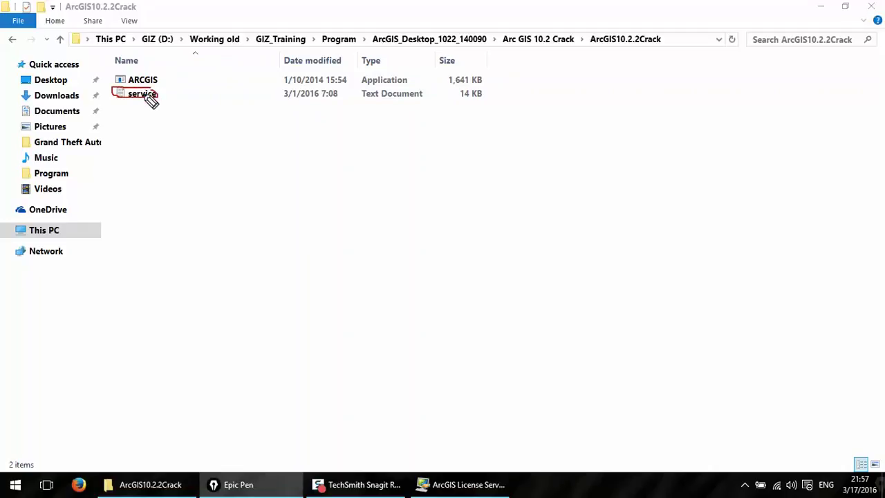
pyautogui.hotkey('ctrl', 'z')
pyautogui.doubleClick(143, 96)
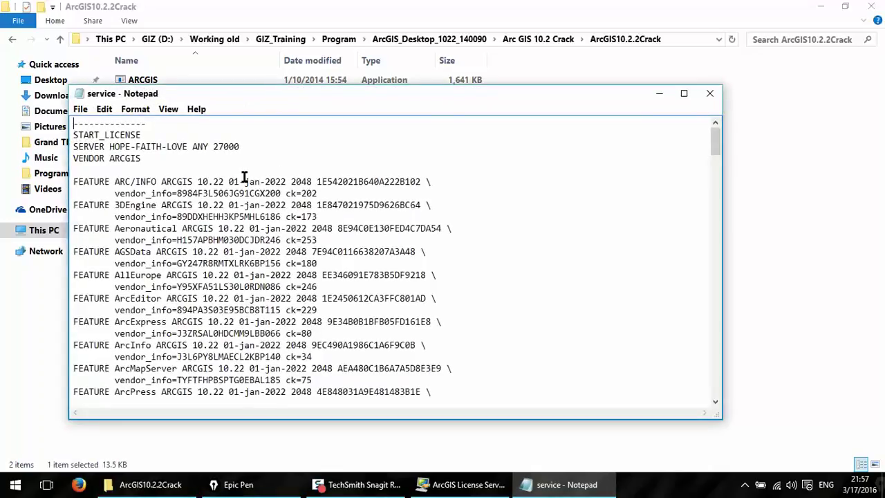
# - Circle the HOPE-FAITH-LOVE host name on the SERVER line with the screen pen and clear the drawing
pyautogui.hotkey('ctrl', 'shift', '1')
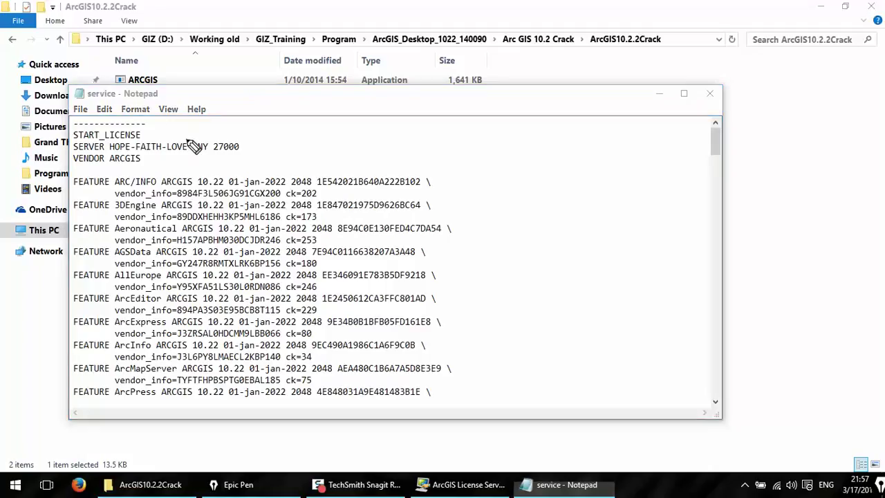
pyautogui.moveTo(187, 138)
pyautogui.mouseDown()
pyautogui.moveTo(114, 153)
pyautogui.moveTo(166, 159)
pyautogui.moveTo(188, 154)
pyautogui.moveTo(189, 141)
pyautogui.mouseUp()
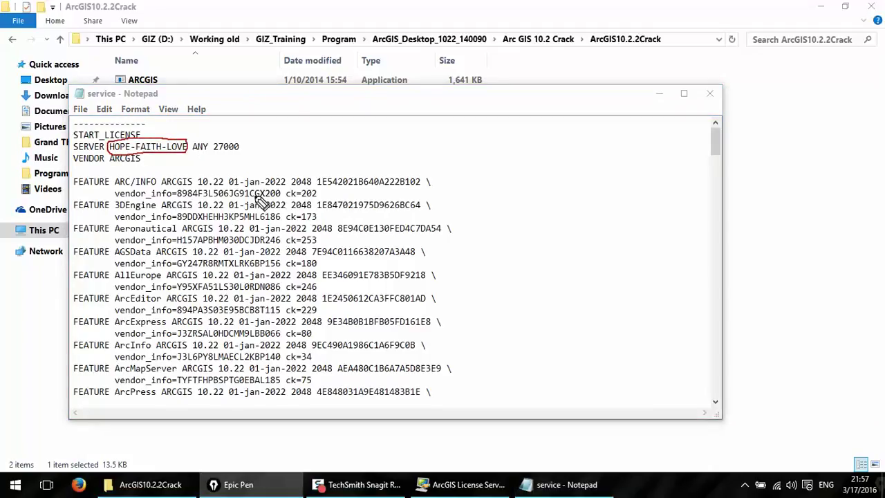
pyautogui.hotkey('ctrl', 'shift', '2')
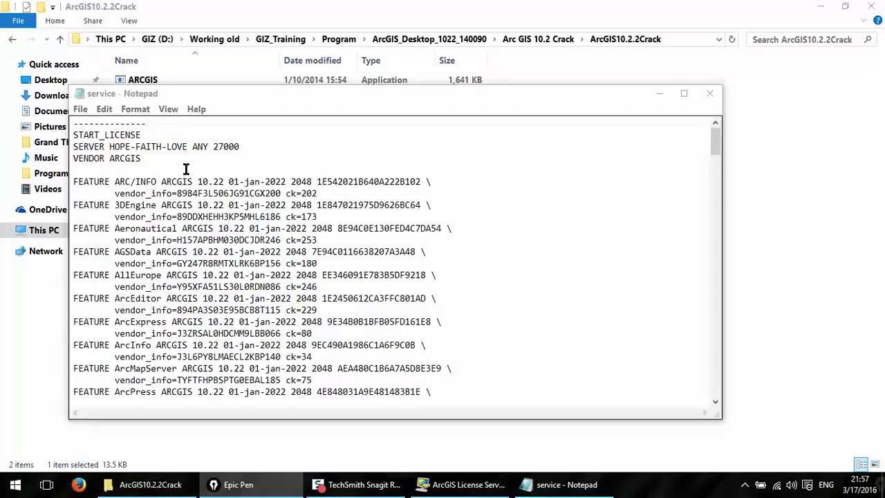
# - Minimize the folder and service text windows and open the properties of This PC from the desktop
pyautogui.click(820, 7)
pyautogui.click(658, 94)
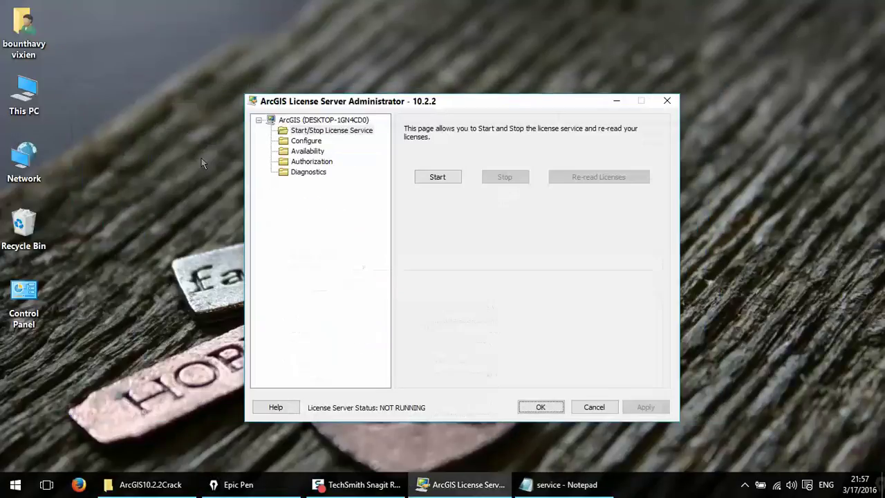
pyautogui.click(28, 100)
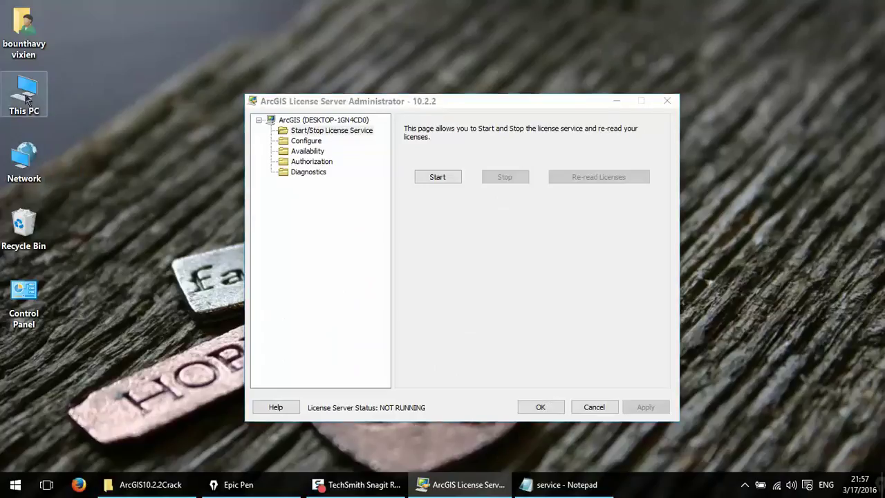
pyautogui.rightClick(27, 101)
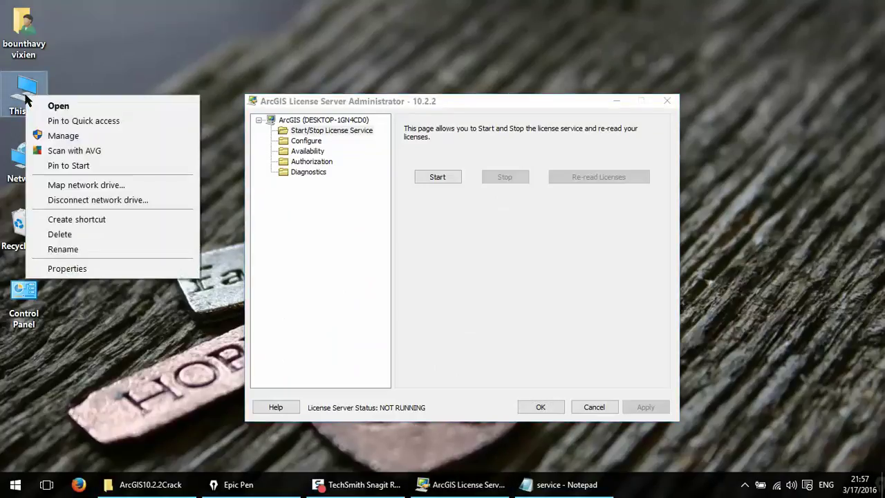
pyautogui.click(25, 94)
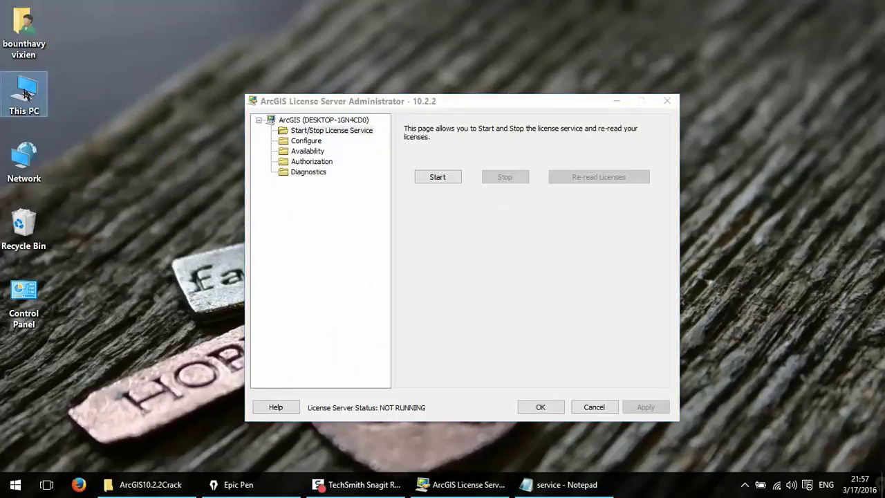
pyautogui.rightClick(24, 89)
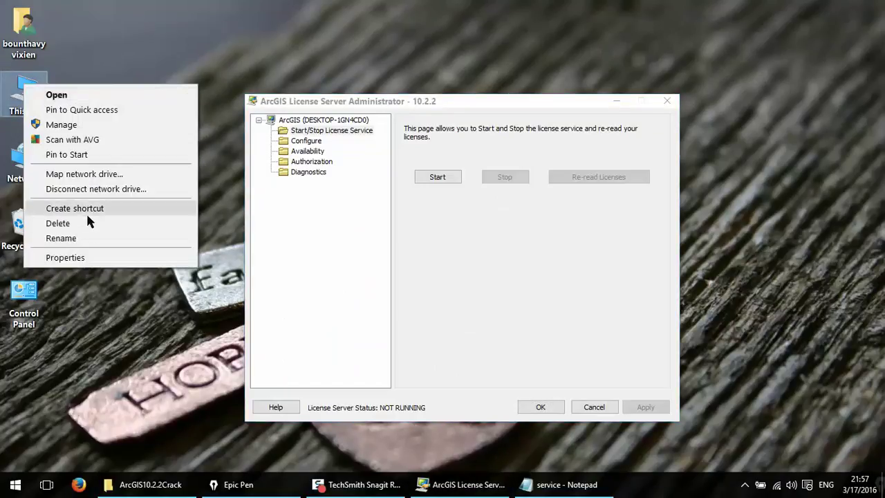
pyautogui.click(95, 257)
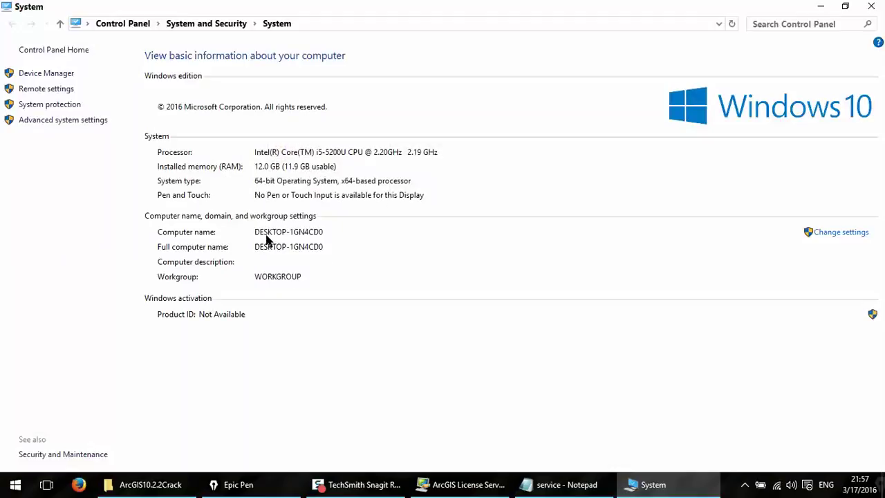
# - Circle the computer name entries in the System window with the screen pen and clear the drawing
pyautogui.moveTo(313, 222)
pyautogui.mouseDown()
pyautogui.moveTo(153, 230)
pyautogui.moveTo(206, 261)
pyautogui.moveTo(316, 262)
pyautogui.moveTo(322, 225)
pyautogui.moveTo(294, 221)
pyautogui.mouseUp()
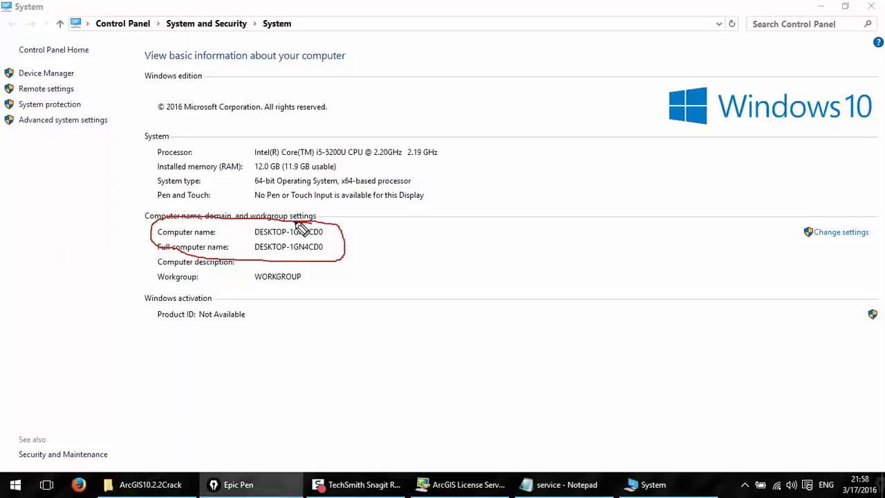
pyautogui.hotkey('ctrl', 'shift', '7')
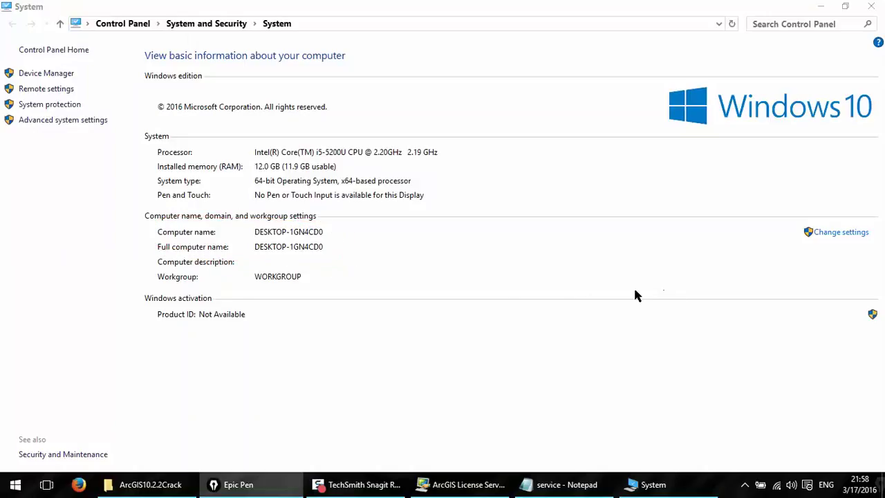
# - Copy the computer name from the Computer Name/Domain Changes dialog and cancel both system dialogs without changing anything
pyautogui.click(841, 237)
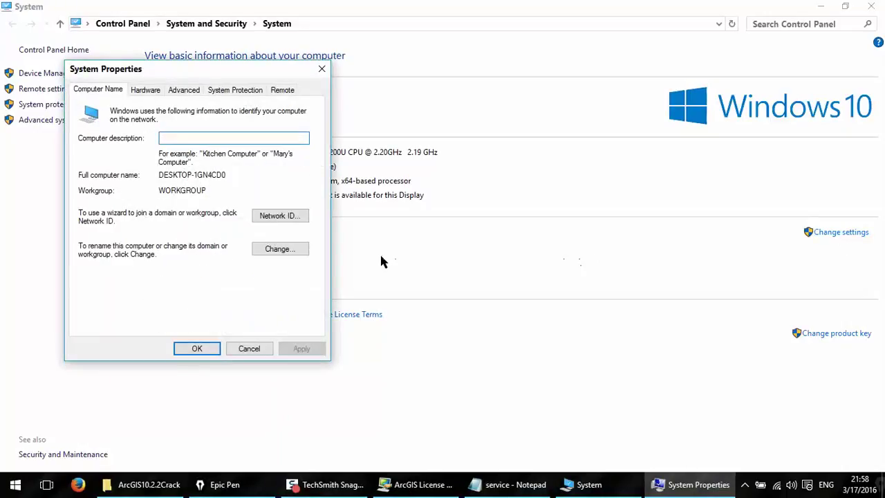
pyautogui.click(288, 251)
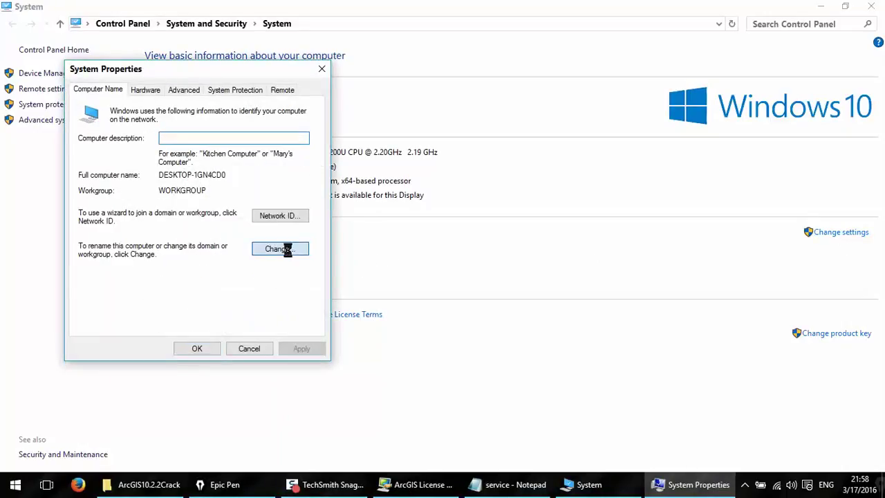
pyautogui.click(160, 166)
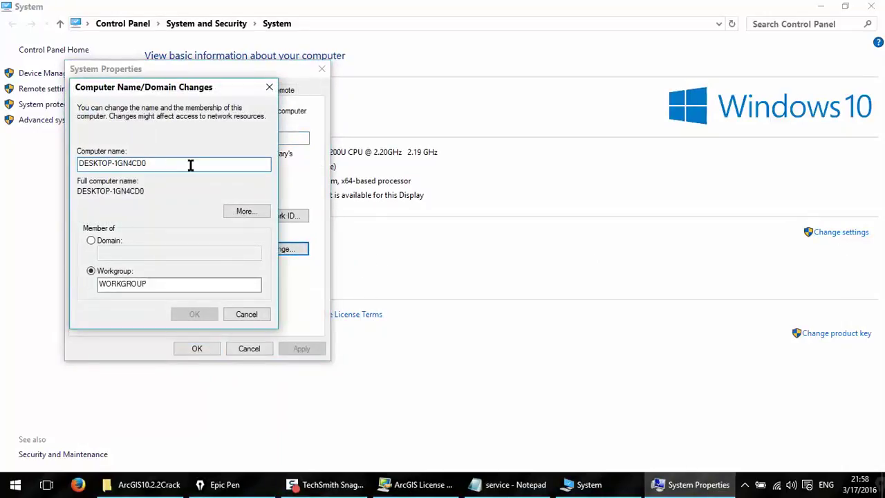
pyautogui.moveTo(190, 164); pyautogui.dragTo(43, 162)
pyautogui.rightClick(124, 165)
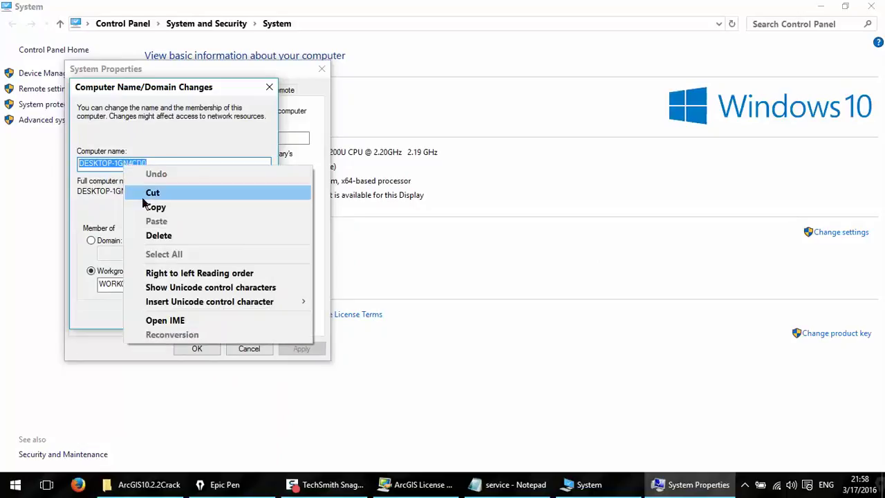
pyautogui.click(155, 205)
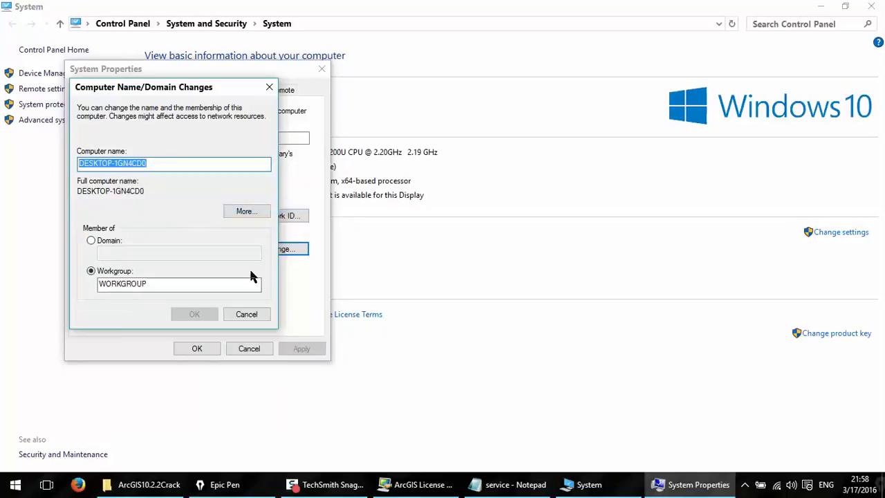
pyautogui.click(240, 315)
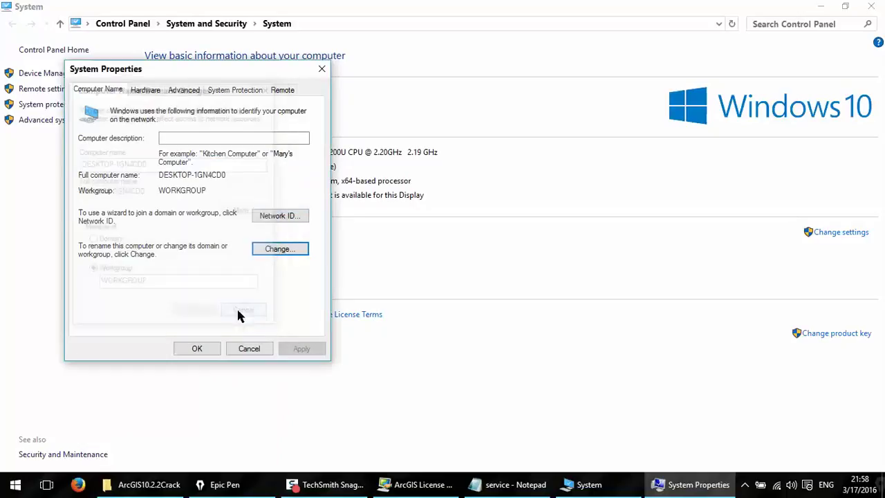
pyautogui.click(251, 348)
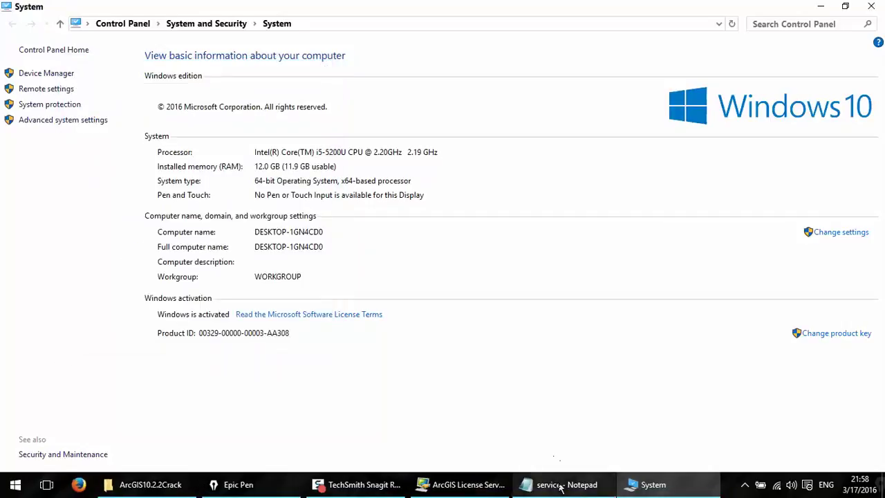
# - Replace HOPE-FAITH-LOVE on the SERVER line of the service text file with the copied computer name, DESKTOP-1GN4CD0
pyautogui.click(561, 485)
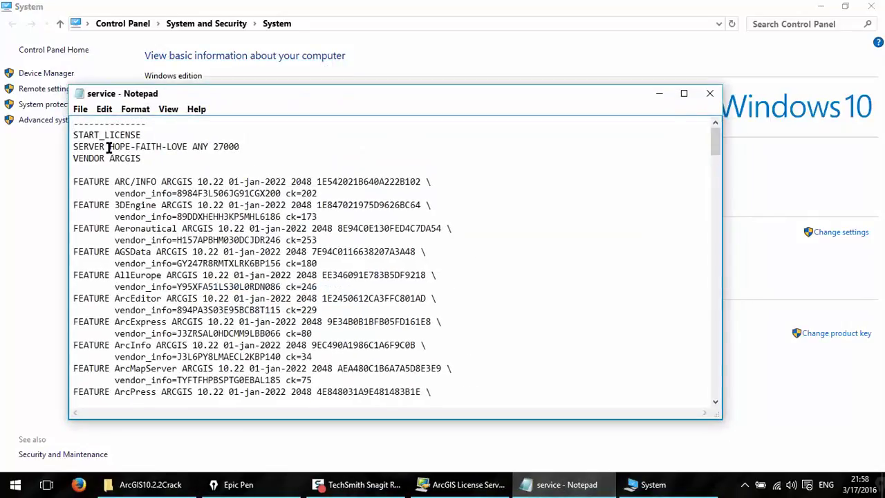
pyautogui.moveTo(109, 147); pyautogui.dragTo(184, 149)
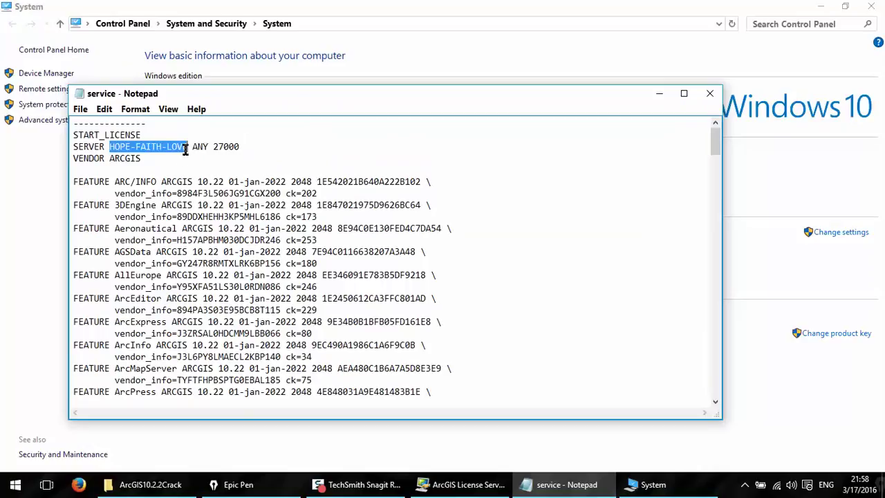
pyautogui.press('Delete')
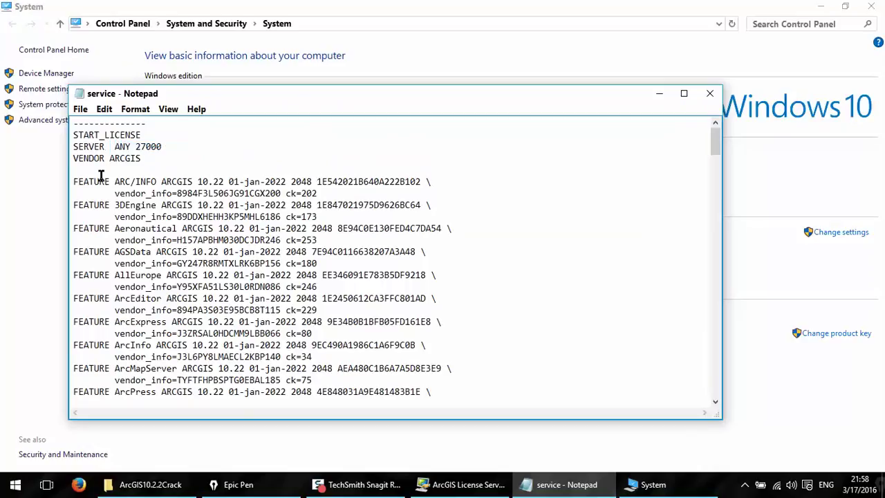
pyautogui.hotkey('ctrl', 'v')
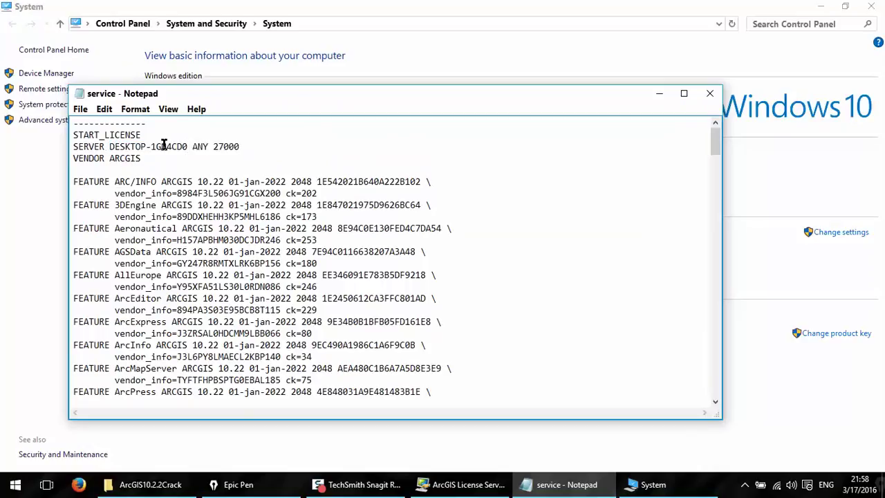
pyautogui.click(727, 244)
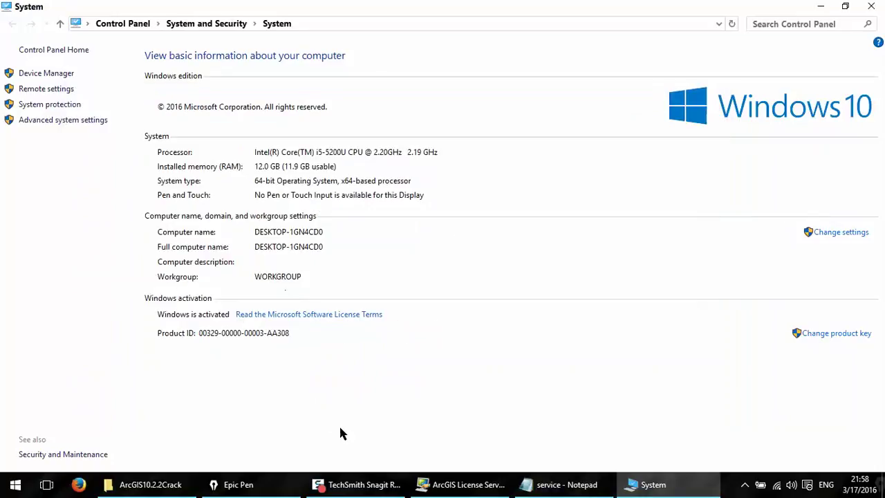
pyautogui.click(529, 484)
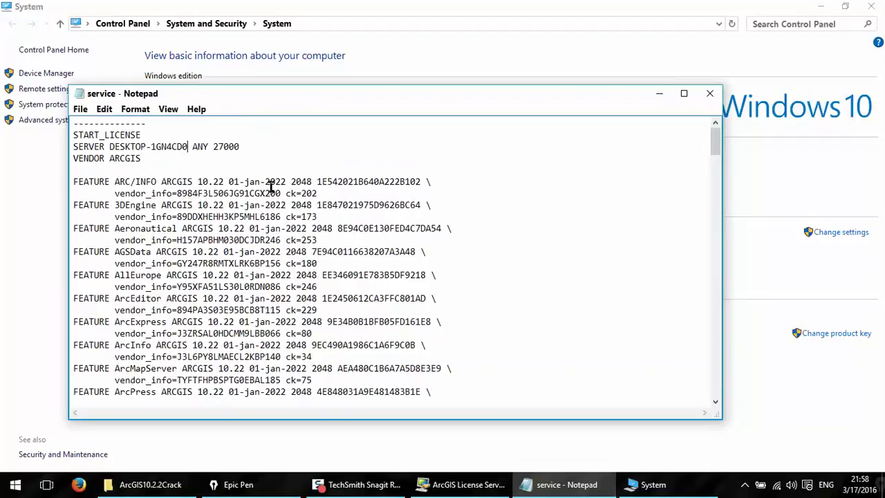
# - Close the service text file, saving its changes, and close the System window
pyautogui.click(706, 98)
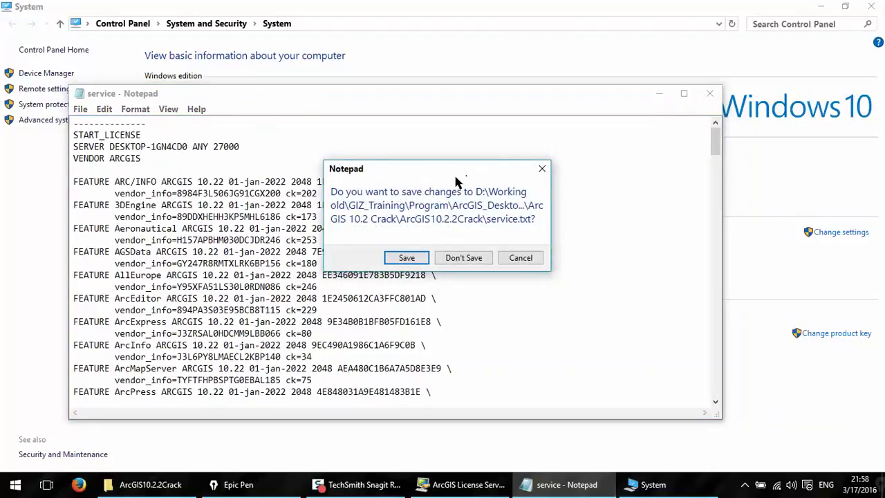
pyautogui.click(407, 259)
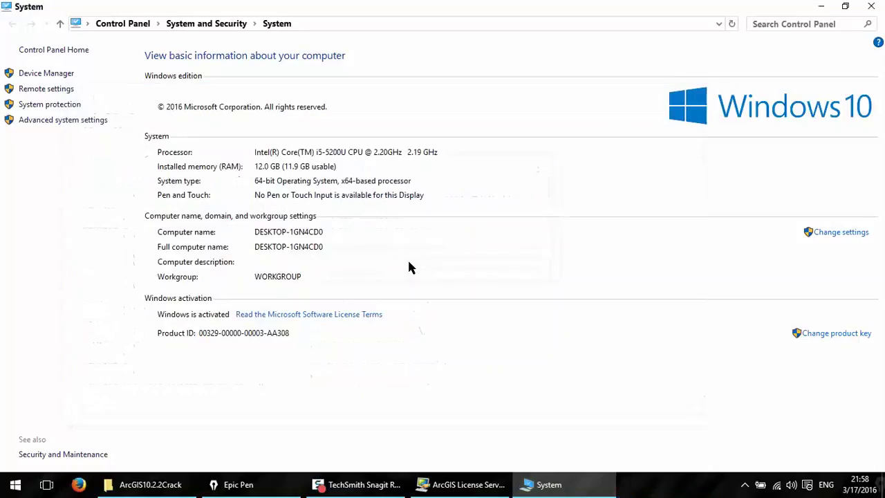
pyautogui.click(872, 7)
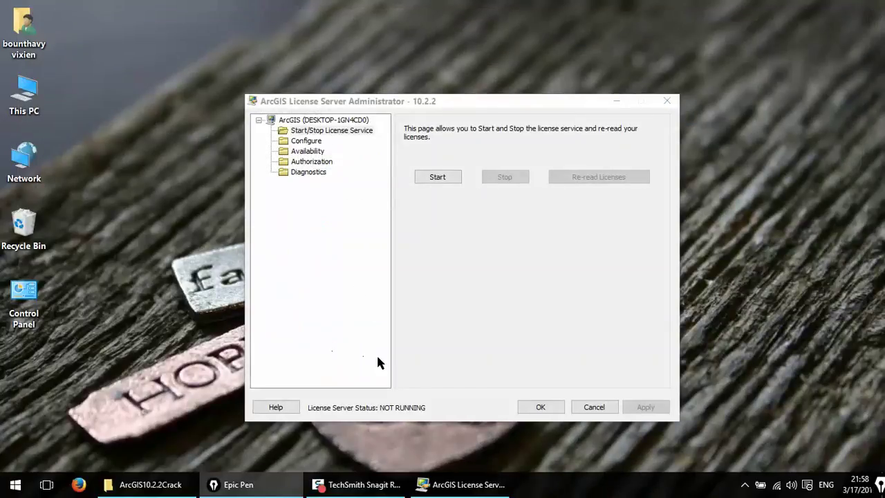
# - Copy the ARCGIS application and the service text document from the ArcGIS10.2.2Crack folder
pyautogui.click(146, 484)
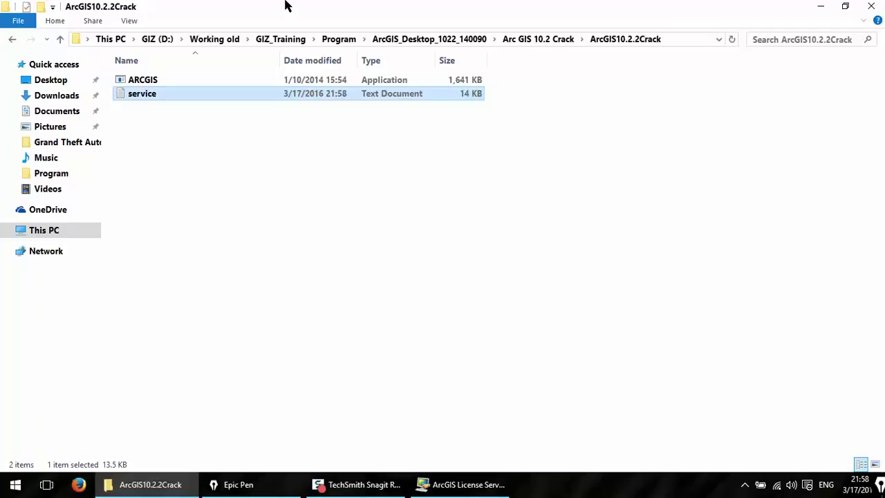
pyautogui.moveTo(284, 6); pyautogui.dragTo(509, 53)
pyautogui.click(361, 179)
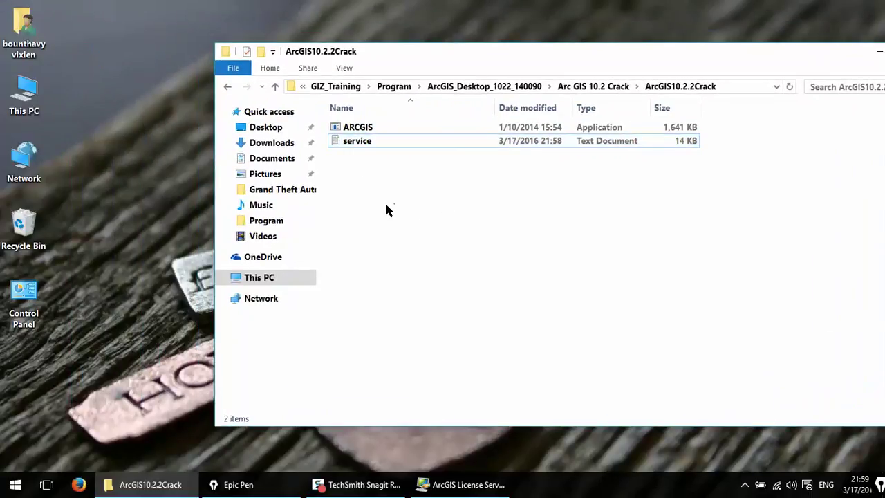
pyautogui.moveTo(370, 179); pyautogui.dragTo(348, 140)
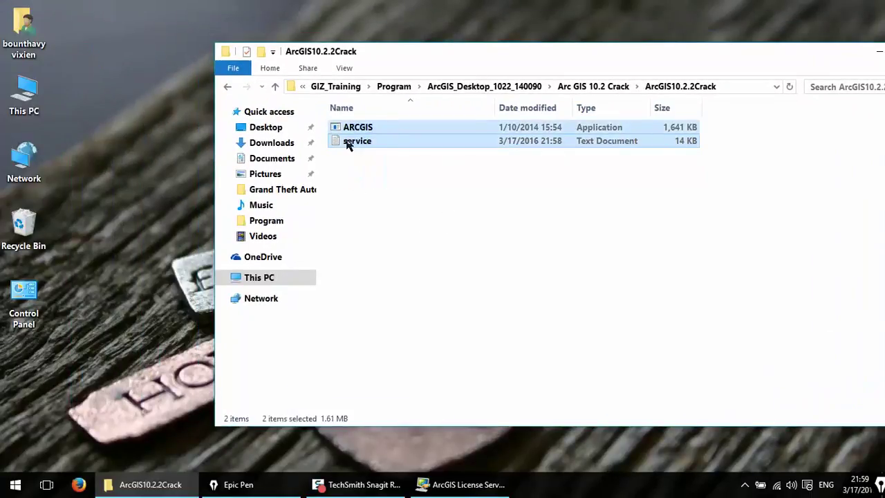
pyautogui.rightClick(354, 134)
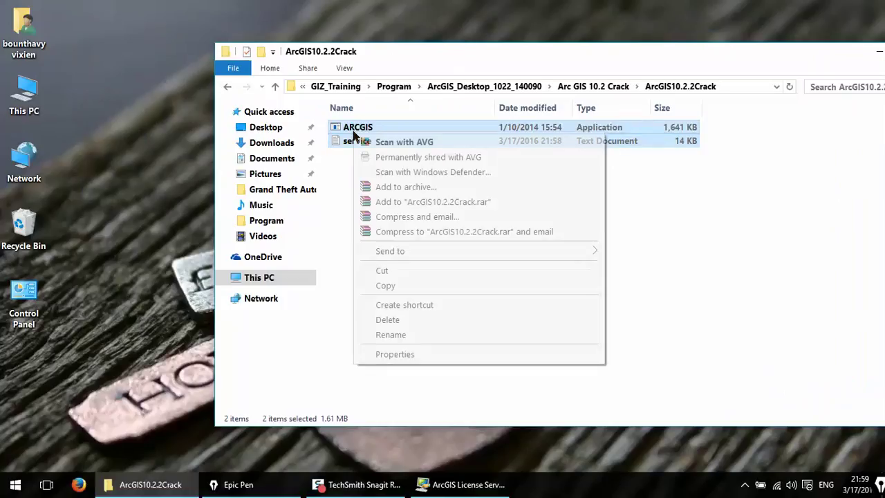
pyautogui.click(395, 285)
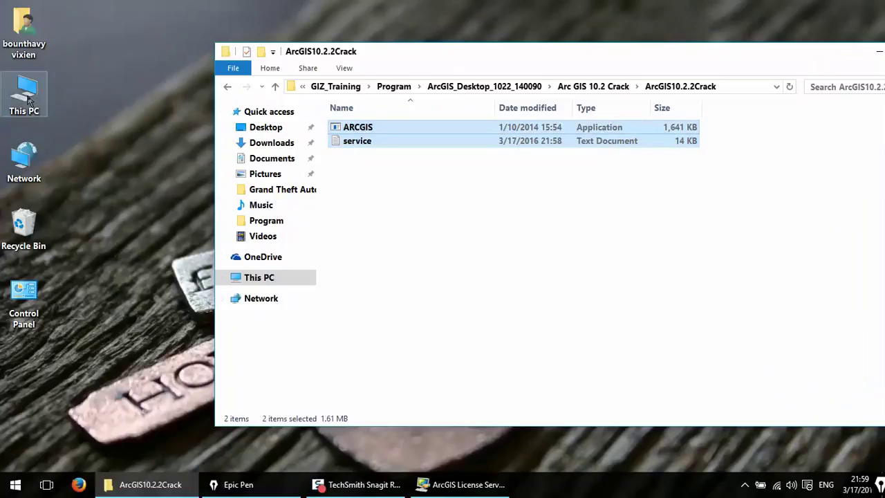
# - Open the Program Files (x86) folder on Local Disk (C:) in a separate File Explorer window
pyautogui.doubleClick(26, 97)
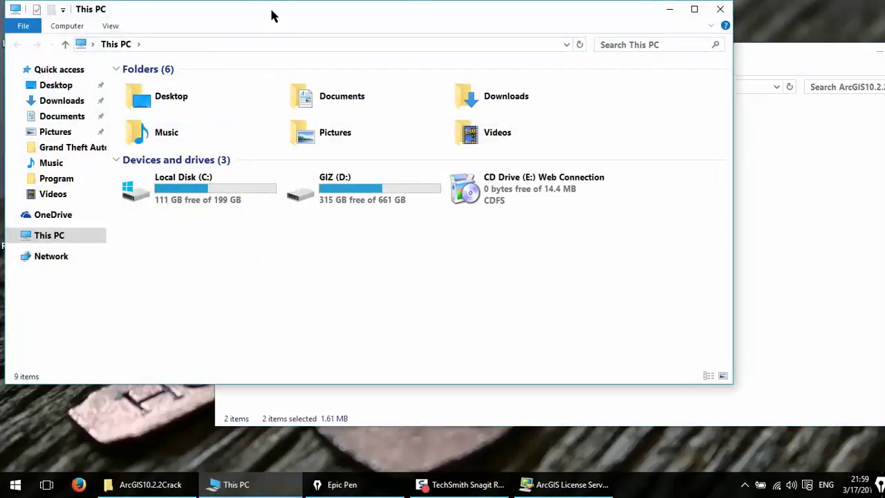
pyautogui.moveTo(272, 15); pyautogui.dragTo(409, 72)
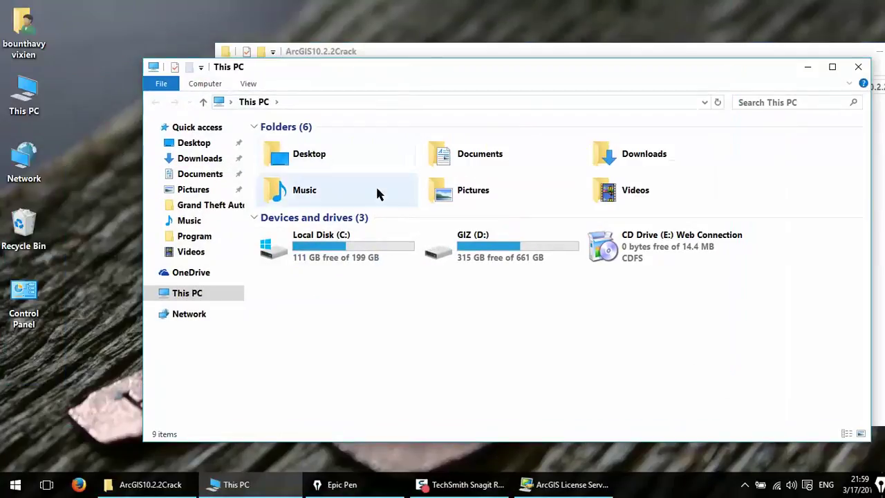
pyautogui.doubleClick(340, 250)
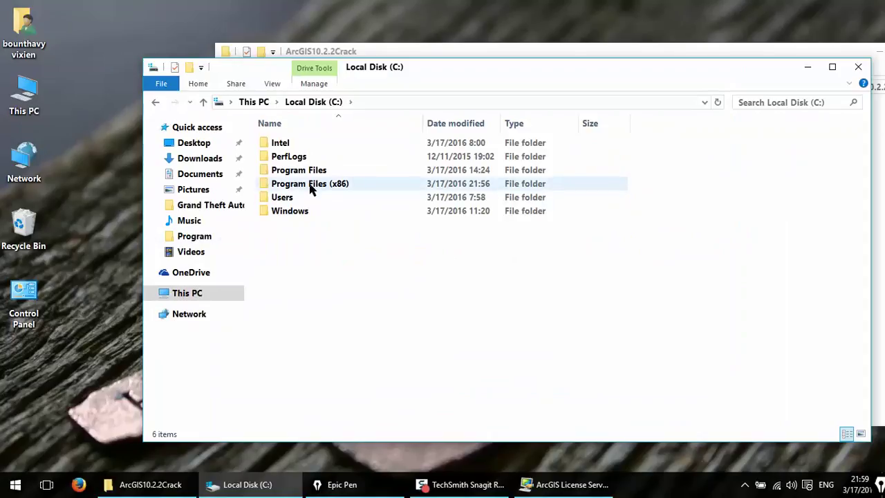
pyautogui.hotkey('ctrl', 'shift', '1')
pyautogui.moveTo(332, 163)
pyautogui.mouseDown()
pyautogui.moveTo(257, 174)
pyautogui.moveTo(285, 192)
pyautogui.moveTo(325, 197)
pyautogui.moveTo(361, 188)
pyautogui.moveTo(338, 168)
pyautogui.mouseUp()
pyautogui.hotkey('ctrl', 'shift', '2')
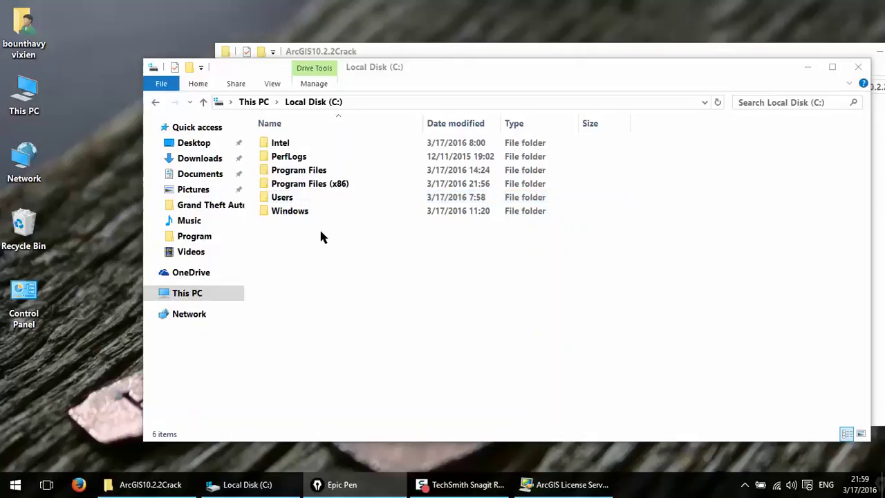
pyautogui.doubleClick(332, 185)
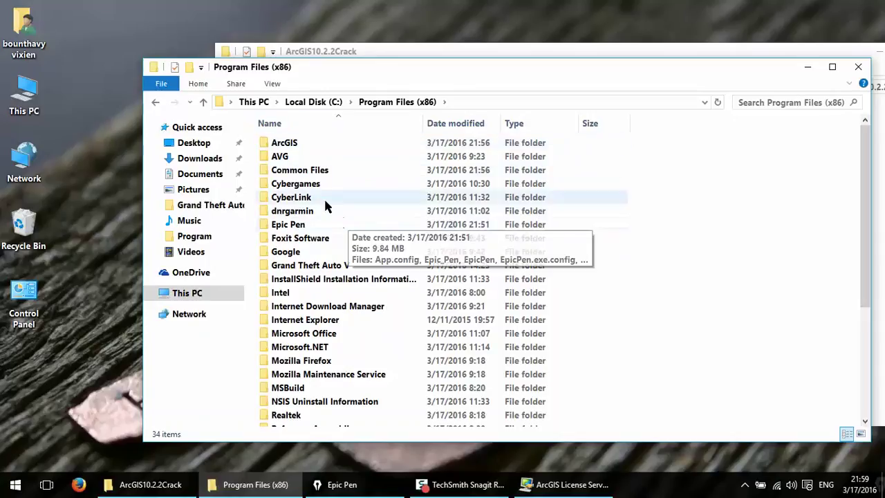
# - Open the bin folder inside ArcGIS\License10.2 under Program Files (x86)
pyautogui.moveTo(302, 135)
pyautogui.mouseDown()
pyautogui.moveTo(276, 158)
pyautogui.moveTo(308, 140)
pyautogui.mouseUp()
pyautogui.doubleClick(284, 143)
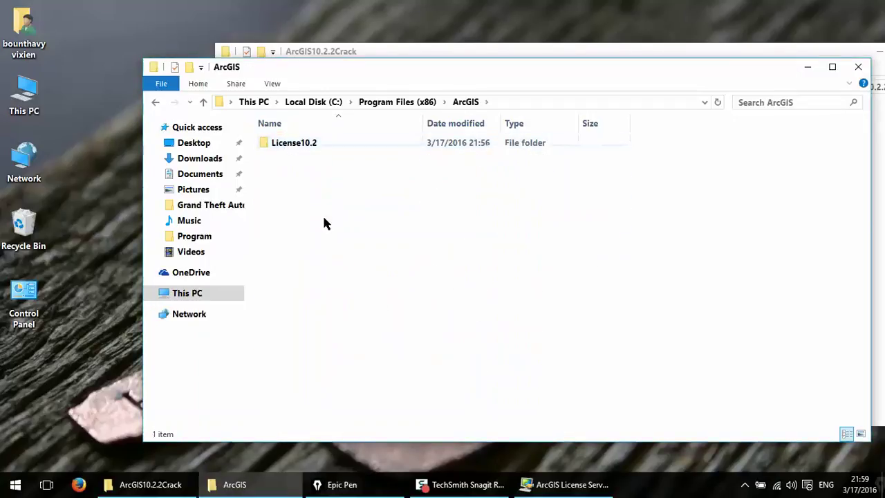
pyautogui.doubleClick(318, 143)
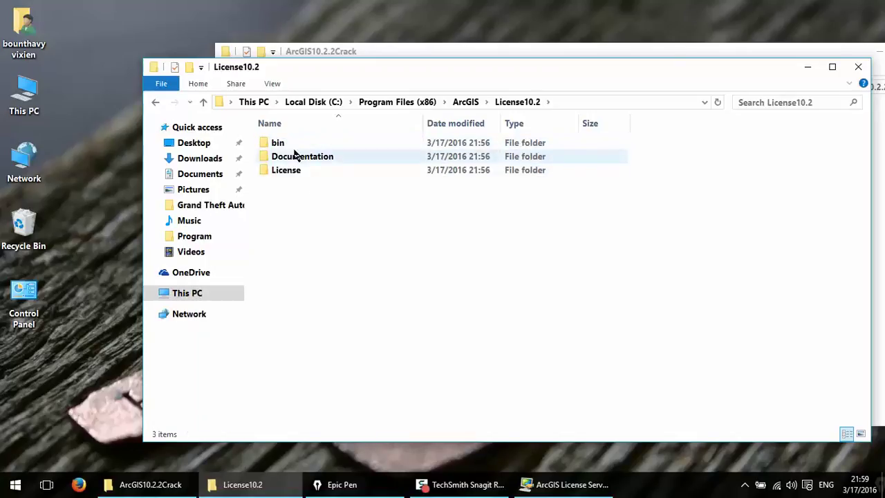
pyautogui.hotkey('ctrl', 'shift', '3')
pyautogui.moveTo(294, 141)
pyautogui.mouseDown()
pyautogui.moveTo(270, 144)
pyautogui.moveTo(292, 146)
pyautogui.mouseUp()
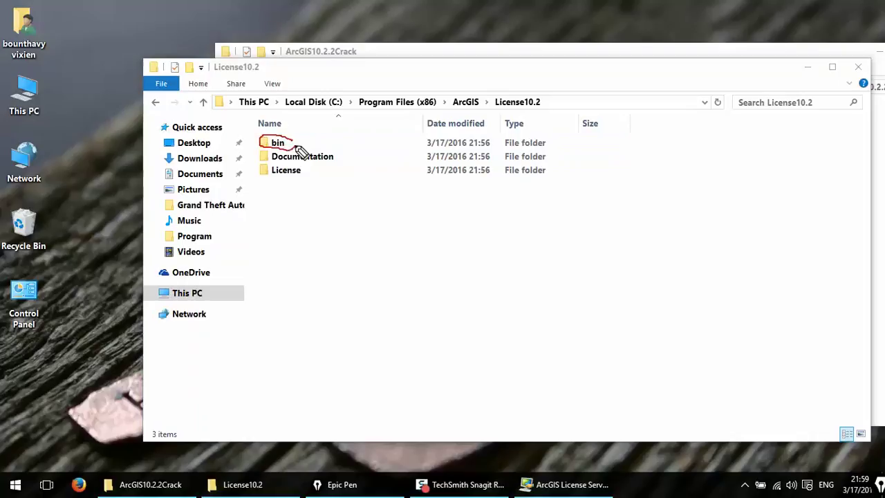
pyautogui.hotkey('ctrl', 'shift', 'c')
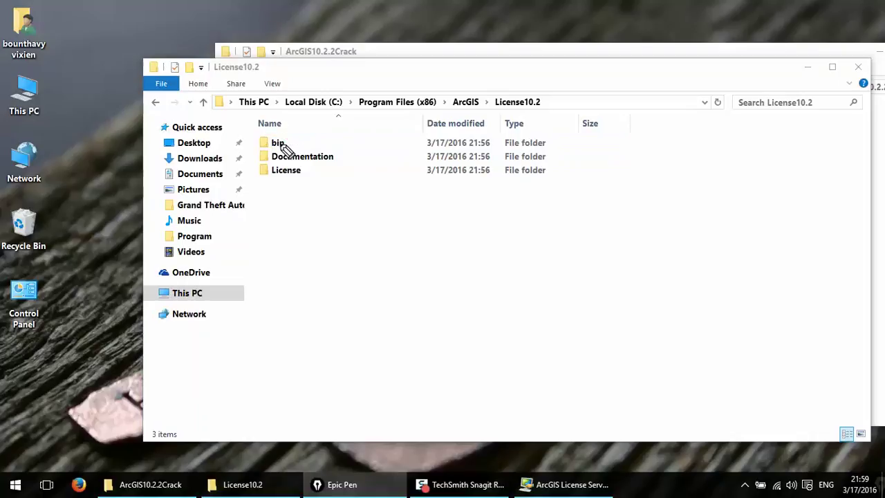
pyautogui.click(277, 145)
pyautogui.doubleClick(277, 145)
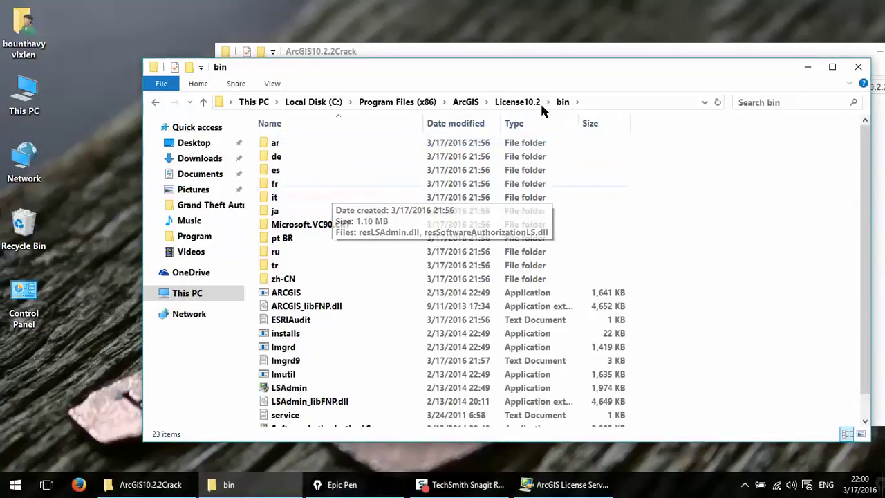
# - Arrange the bin and ArcGIS10.2.2Crack windows and copy the ARCGIS application and service text document from the ArcGIS10.2.2Crack folder
pyautogui.moveTo(542, 72); pyautogui.dragTo(529, 26)
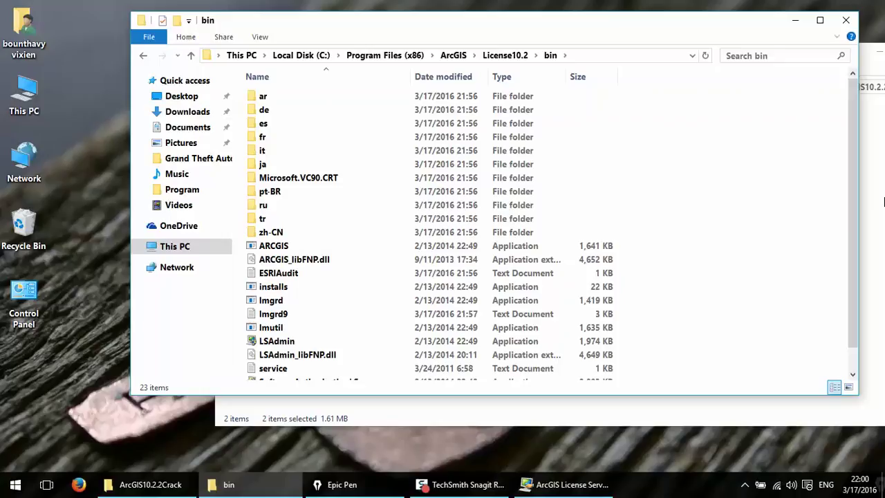
pyautogui.click(882, 200)
pyautogui.moveTo(454, 51); pyautogui.dragTo(601, 85)
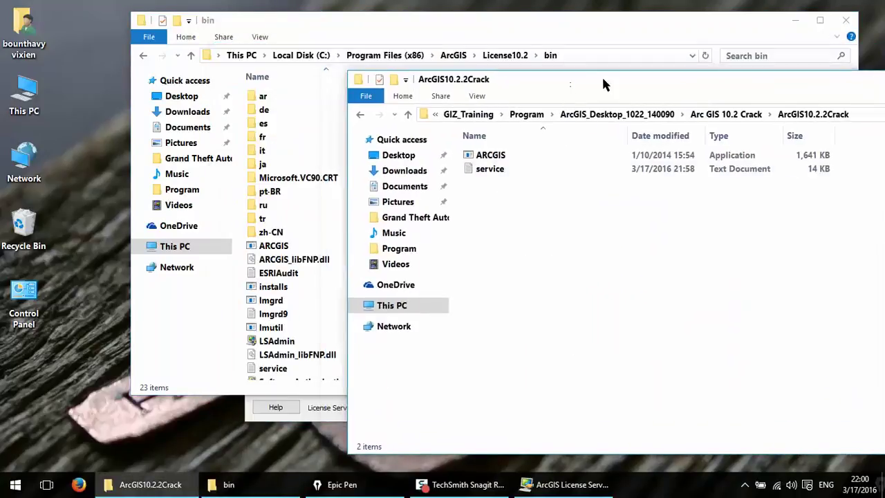
pyautogui.moveTo(594, 215); pyautogui.dragTo(462, 148)
pyautogui.rightClick(493, 173)
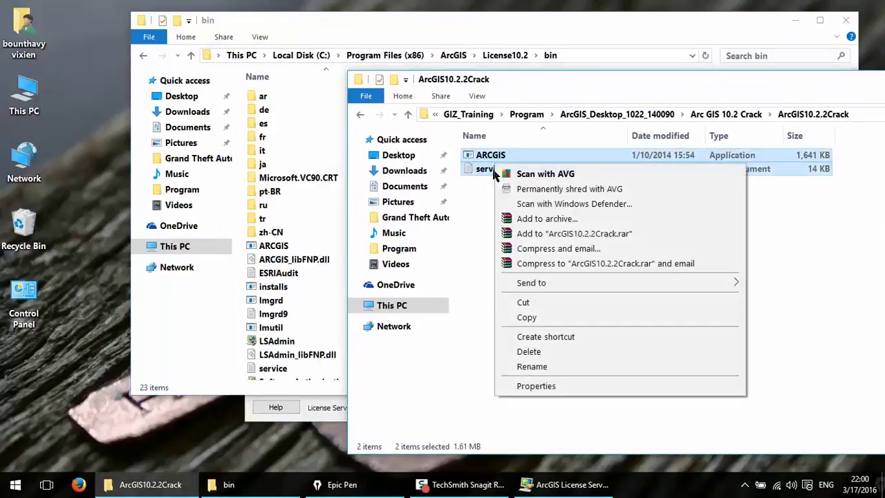
pyautogui.click(527, 317)
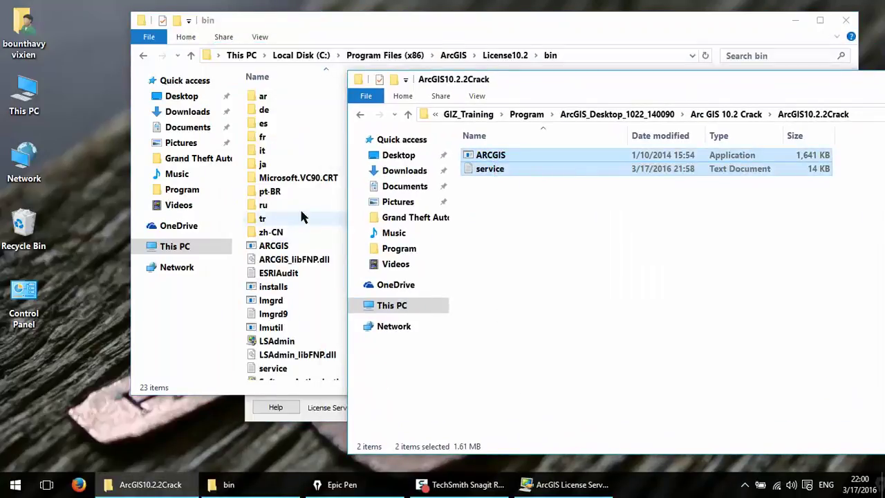
# - Paste the copied files into the License10.2 bin folder, replacing both existing files and continuing with administrator permission
pyautogui.click(310, 27)
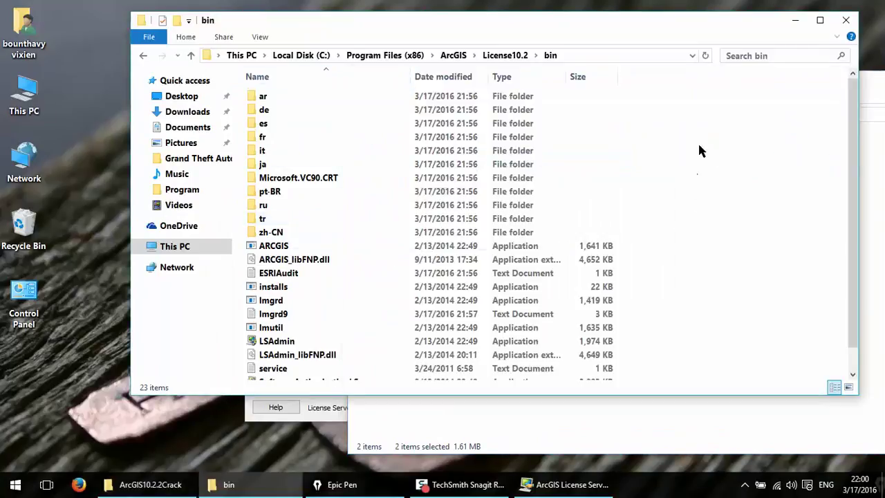
pyautogui.rightClick(700, 151)
pyautogui.click(725, 237)
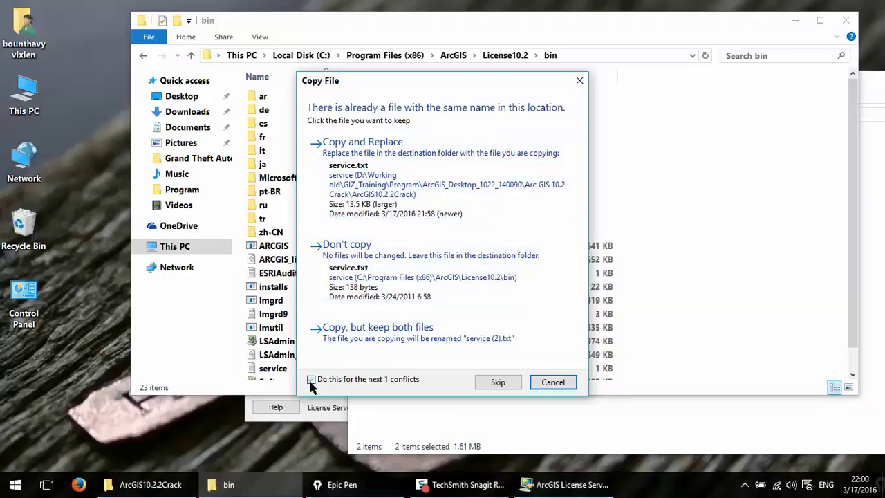
pyautogui.click(371, 178)
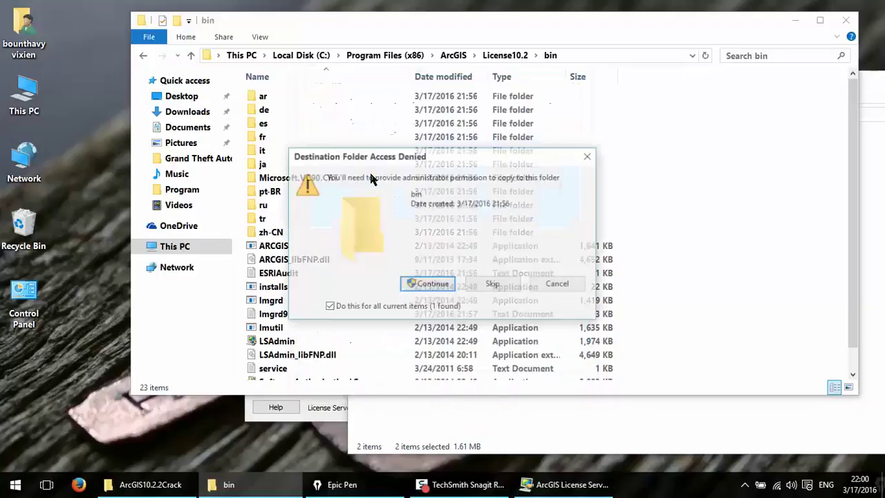
pyautogui.click(433, 287)
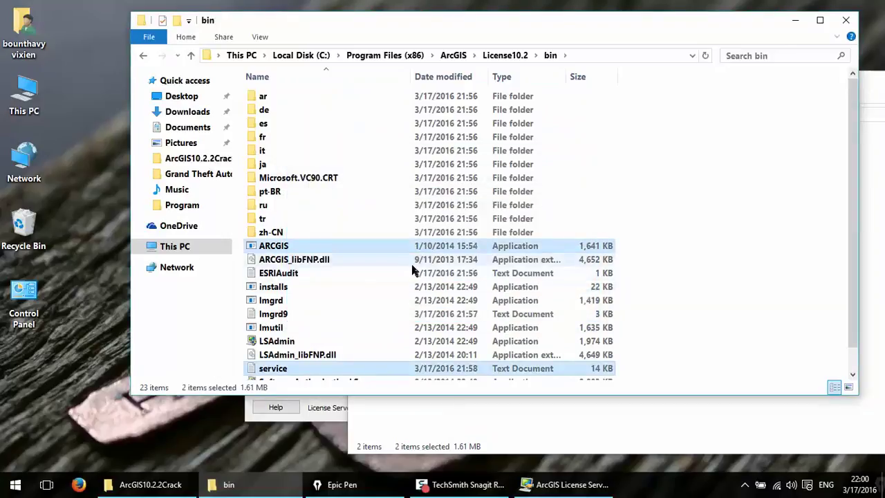
pyautogui.click(670, 293)
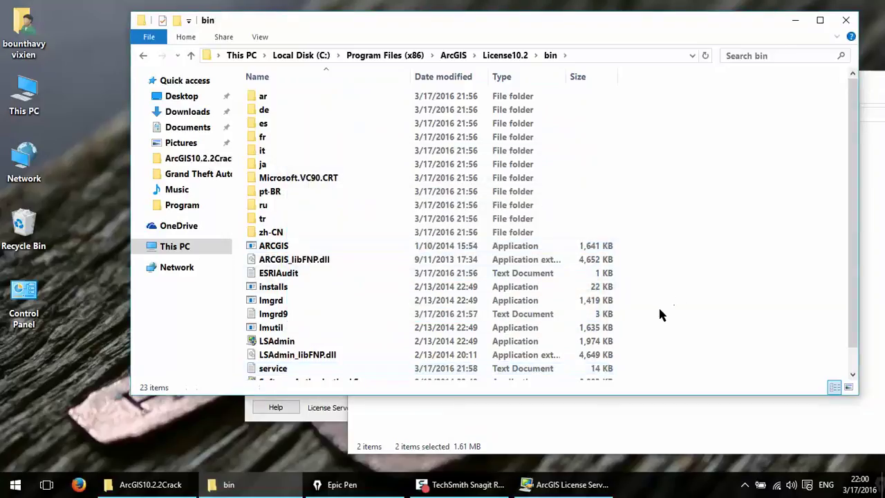
# - Switch to ArcGIS License Server Administrator and start the license service
pyautogui.click(568, 487)
pyautogui.moveTo(447, 101); pyautogui.dragTo(666, 80)
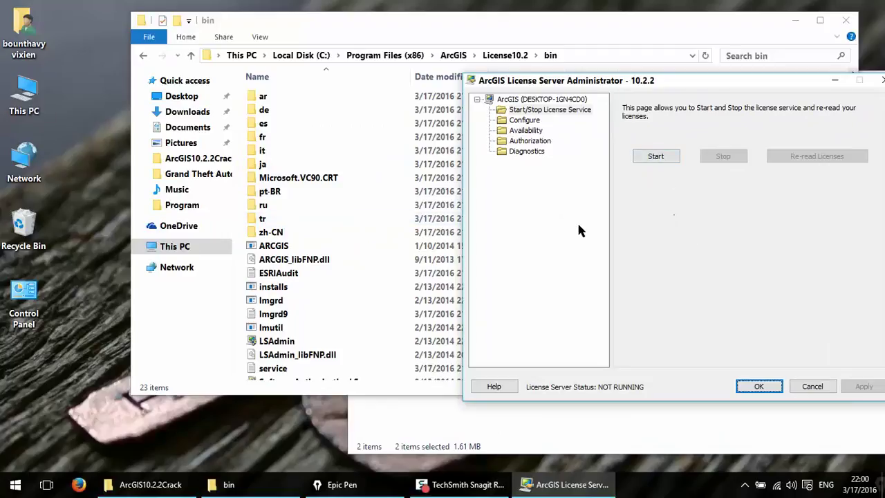
pyautogui.moveTo(618, 84); pyautogui.dragTo(494, 77)
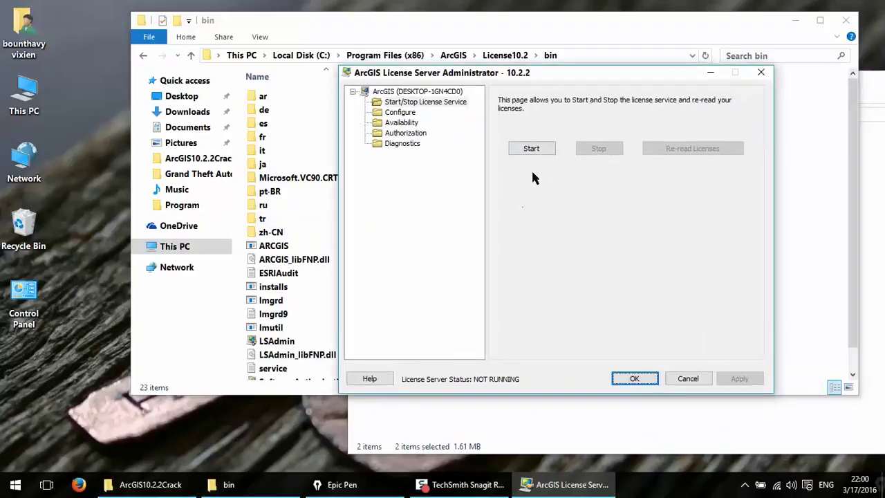
pyautogui.hotkey('ctrl', 'shift', 'p')
pyautogui.moveTo(544, 133)
pyautogui.mouseDown()
pyautogui.moveTo(511, 169)
pyautogui.moveTo(542, 139)
pyautogui.mouseUp()
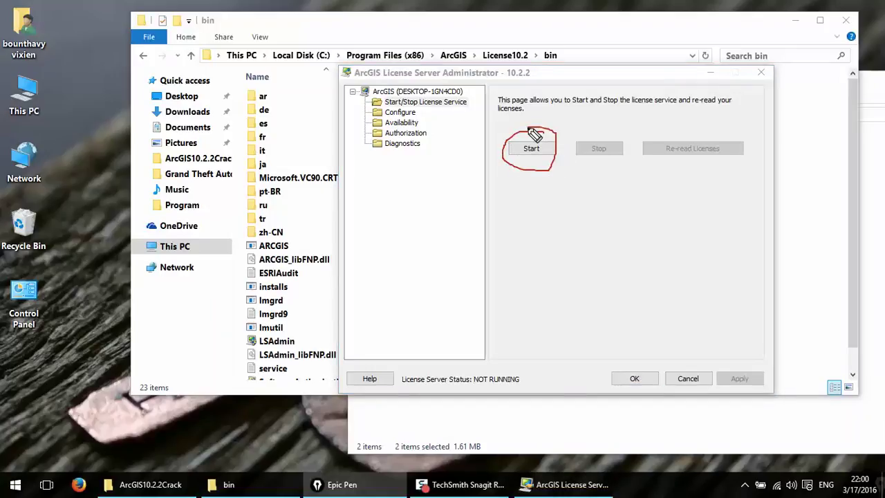
pyautogui.hotkey('ctrl', 'shift', 'p')
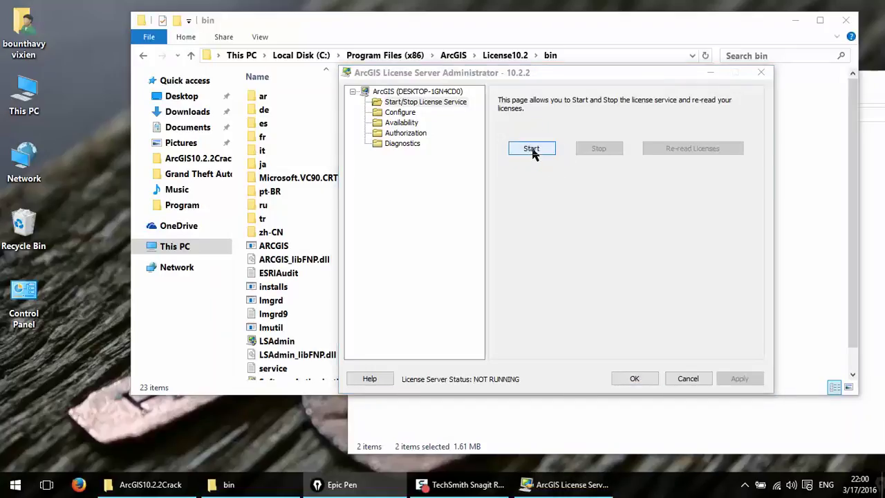
pyautogui.click(532, 149)
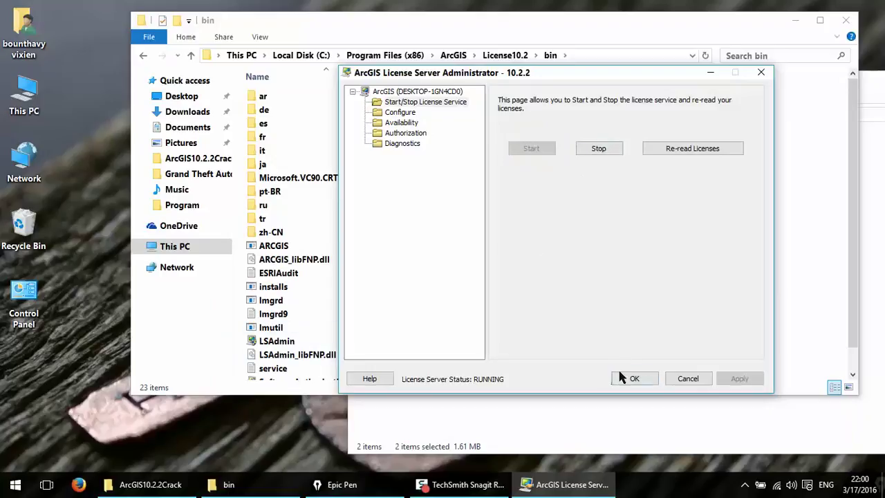
# - Accept and close the ArcGIS License Server Administrator, and close the bin folder window
pyautogui.moveTo(640, 358)
pyautogui.mouseDown()
pyautogui.moveTo(627, 361)
pyautogui.moveTo(630, 389)
pyautogui.moveTo(657, 370)
pyautogui.moveTo(631, 361)
pyautogui.mouseUp()
pyautogui.hotkey('ctrl', 'z')
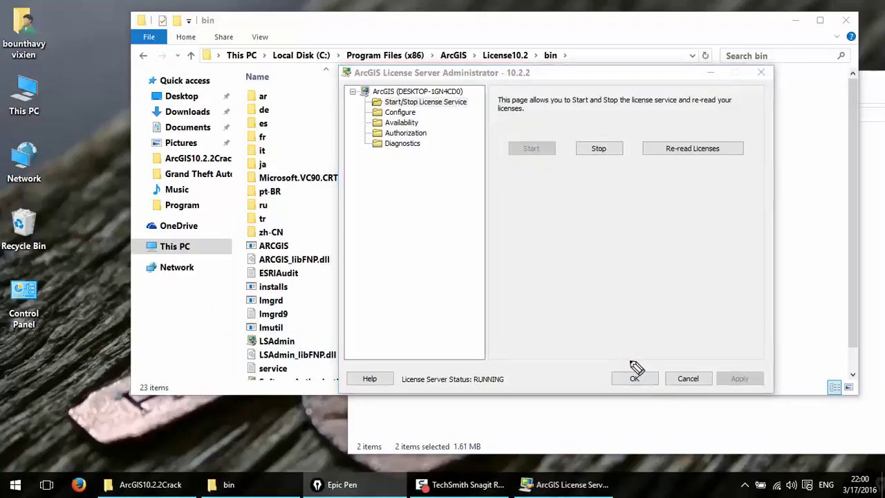
pyautogui.click(634, 377)
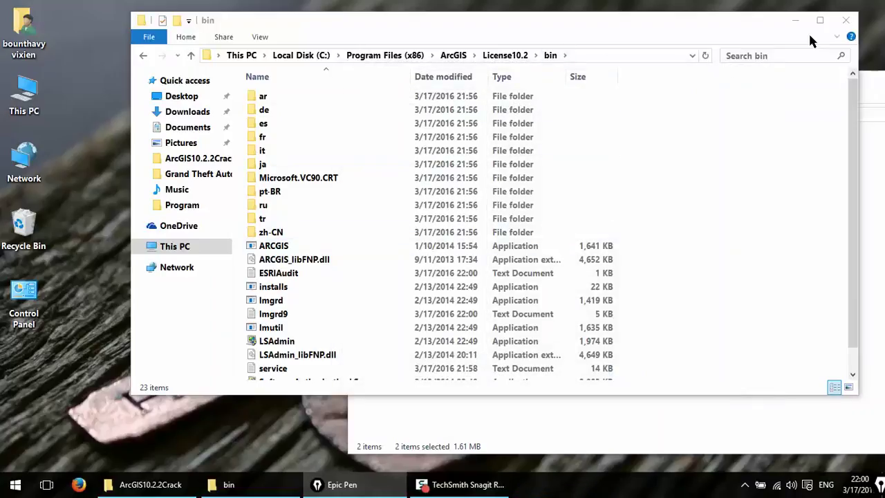
pyautogui.click(835, 25)
# - Return from the ArcGIS10.2.2Crack folder to the ArcGIS_Desktop_1022_140090 folder
pyautogui.moveTo(560, 88); pyautogui.dragTo(438, 84)
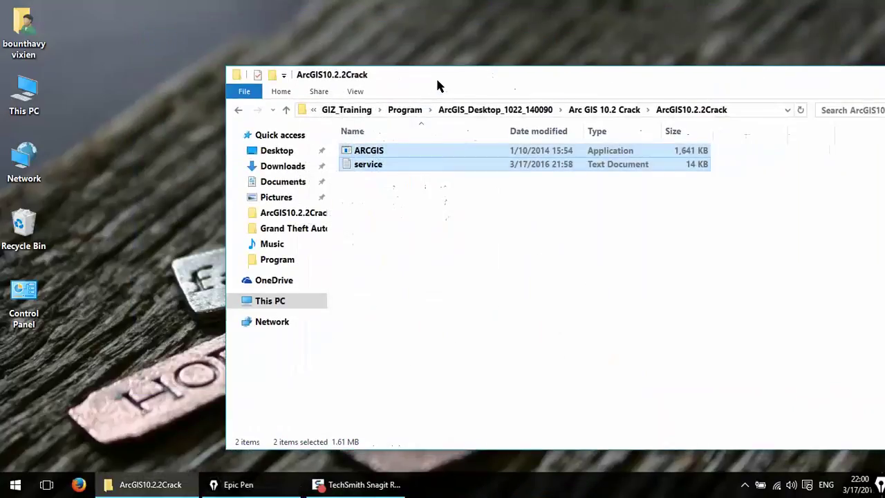
pyautogui.click(380, 186)
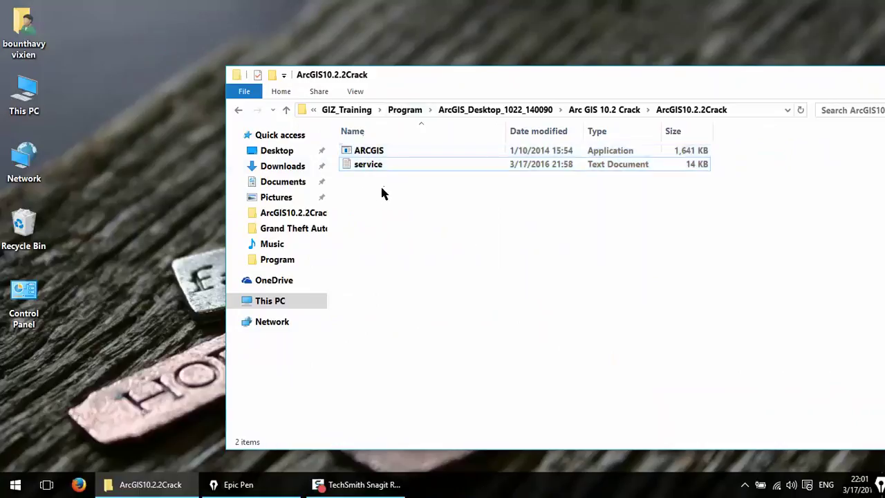
pyautogui.click(239, 112)
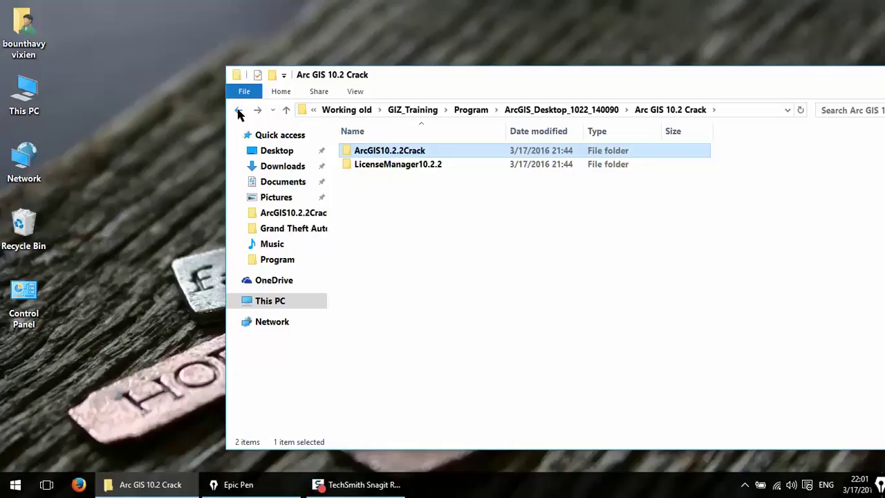
pyautogui.click(239, 112)
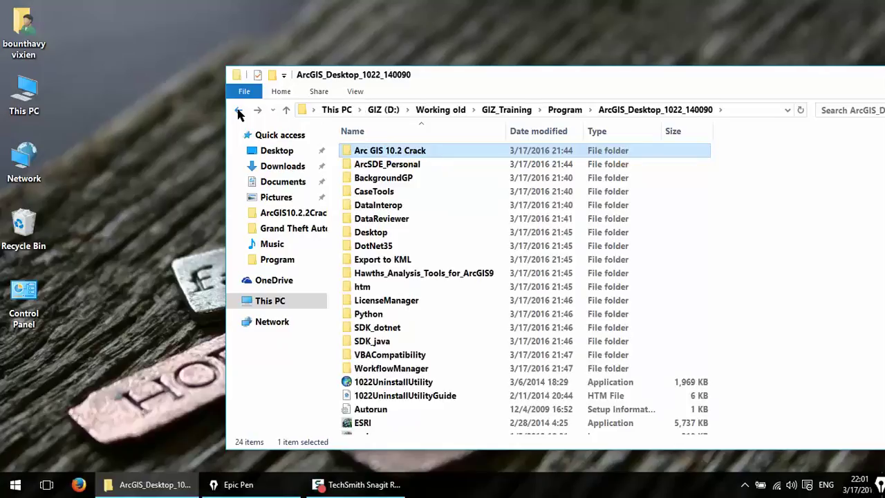
pyautogui.click(239, 112)
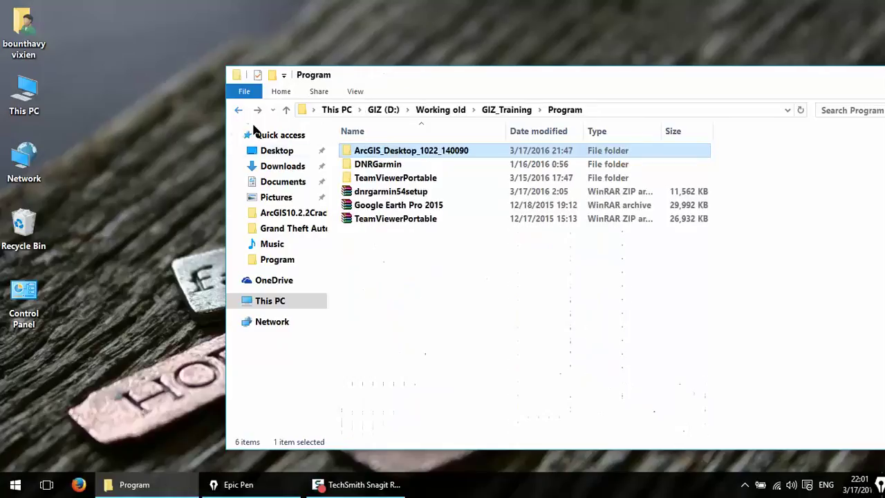
pyautogui.doubleClick(397, 152)
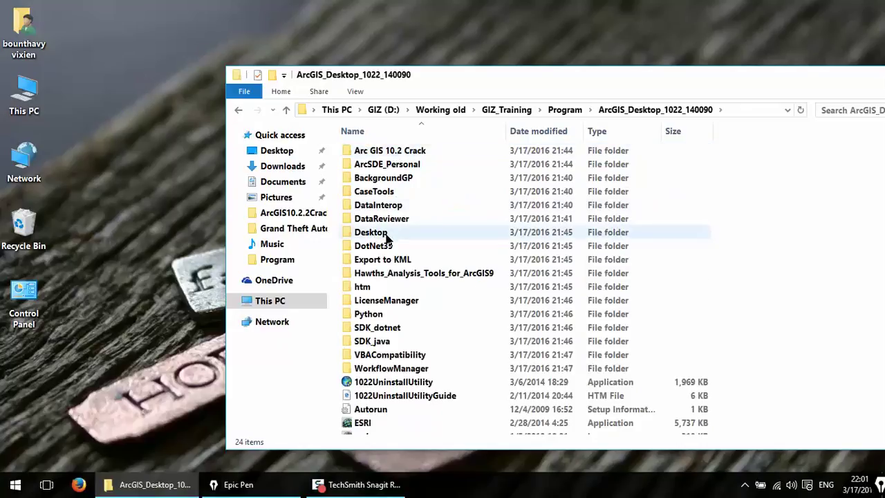
# - Open the Desktop folder inside ArcGIS_Desktop_1022_140090
pyautogui.moveTo(507, 77); pyautogui.dragTo(509, 51)
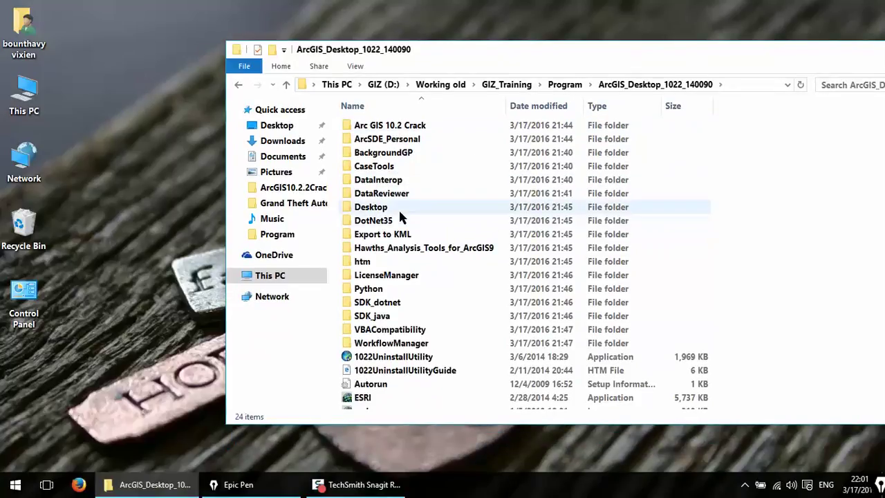
pyautogui.hotkey('ctrl', 'shift', '3')
pyautogui.moveTo(391, 201)
pyautogui.mouseDown()
pyautogui.moveTo(345, 205)
pyautogui.moveTo(357, 220)
pyautogui.moveTo(397, 218)
pyautogui.moveTo(389, 204)
pyautogui.mouseUp()
pyautogui.hotkey('ctrl', 'shift', '6')
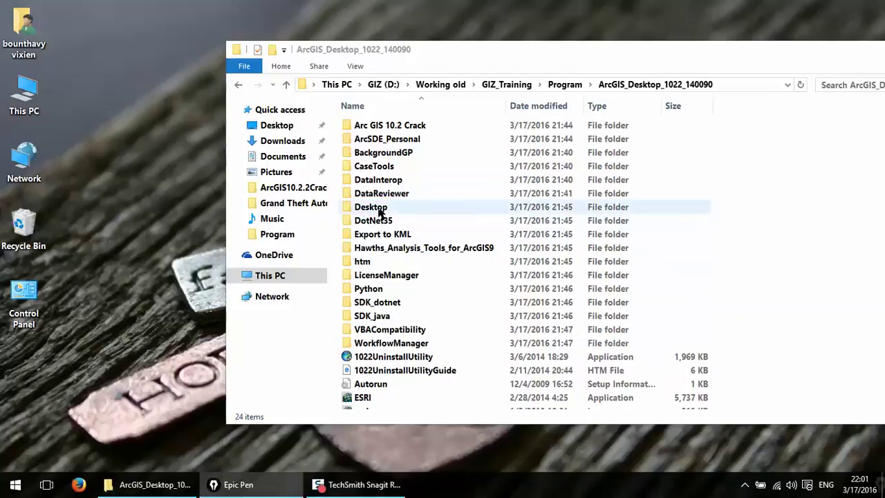
pyautogui.doubleClick(378, 210)
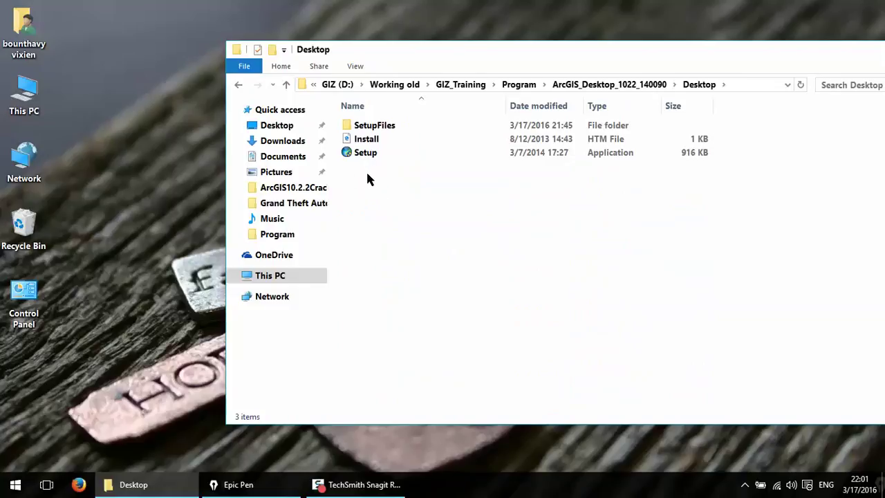
# - Run the Setup application from the Desktop folder
pyautogui.hotkey('ctrl', 'shift', '2')
pyautogui.moveTo(379, 145)
pyautogui.mouseDown()
pyautogui.moveTo(338, 146)
pyautogui.moveTo(380, 168)
pyautogui.moveTo(369, 154)
pyautogui.mouseUp()
pyautogui.hotkey('ctrl', 'shift', '1')
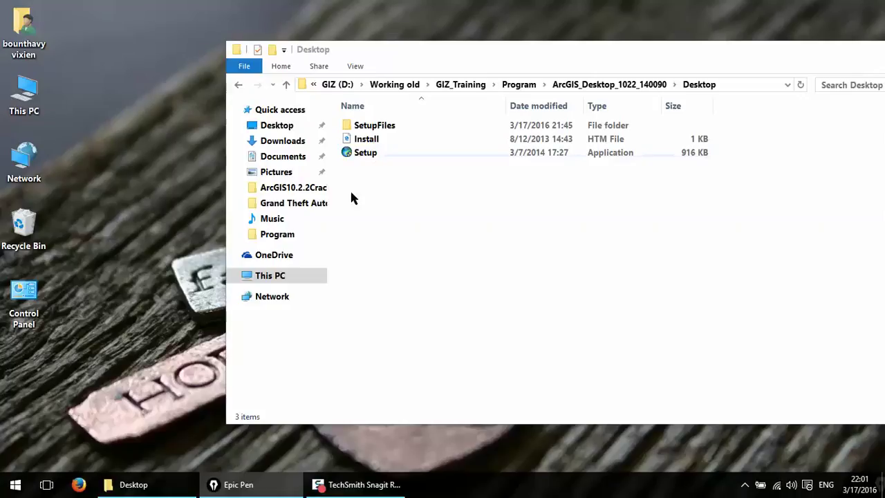
pyautogui.doubleClick(366, 155)
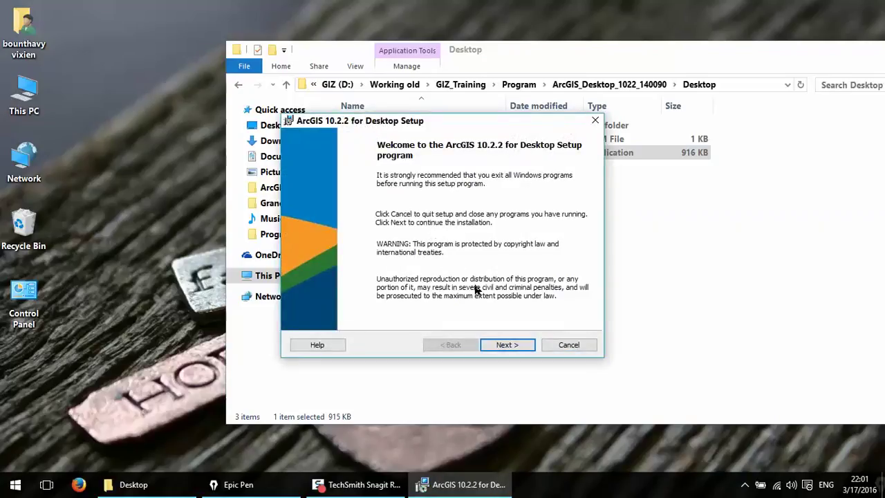
# - Continue past the welcome page of the ArcGIS 10.2.2 for Desktop Setup
pyautogui.moveTo(505, 331)
pyautogui.mouseDown()
pyautogui.moveTo(490, 344)
pyautogui.moveTo(526, 349)
pyautogui.moveTo(502, 332)
pyautogui.mouseUp()
pyautogui.hotkey('ctrl', 'shift', '6')
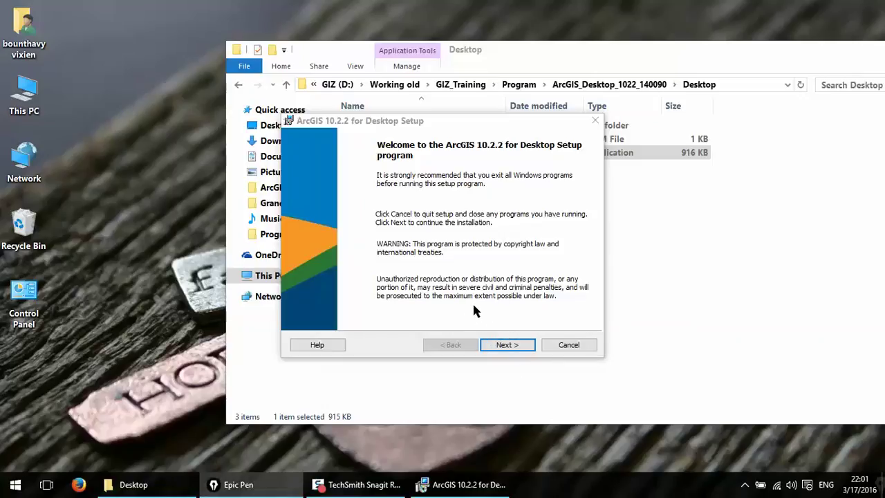
pyautogui.click(503, 350)
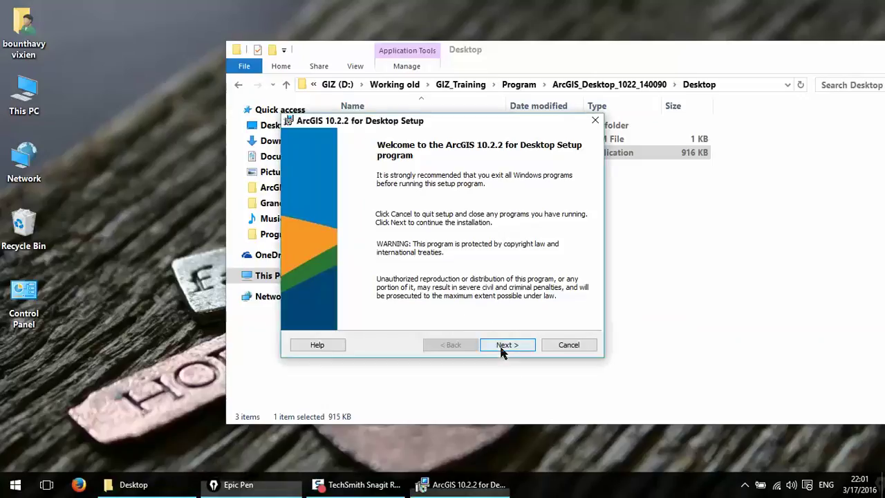
pyautogui.click(504, 346)
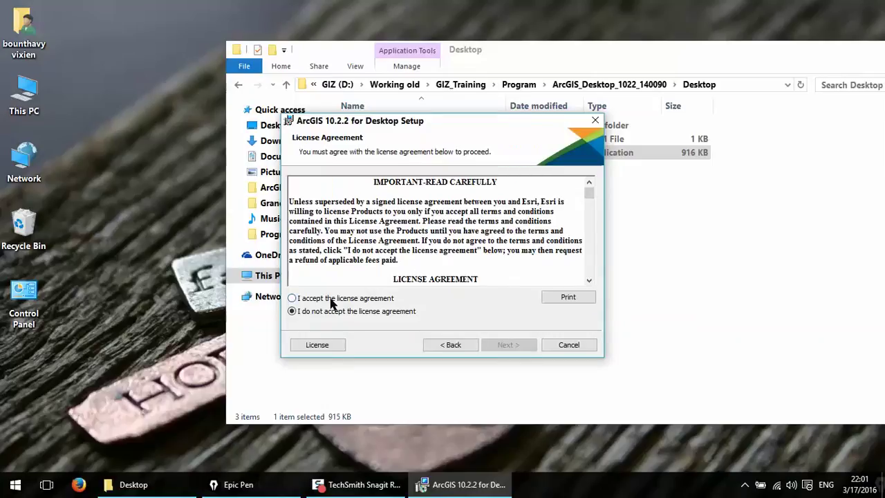
# - Accept the license agreement and proceed to the installation type page
pyautogui.hotkey('ctrl', 'shift', '1')
pyautogui.moveTo(304, 290)
pyautogui.mouseDown()
pyautogui.moveTo(288, 310)
pyautogui.moveTo(303, 291)
pyautogui.mouseUp()
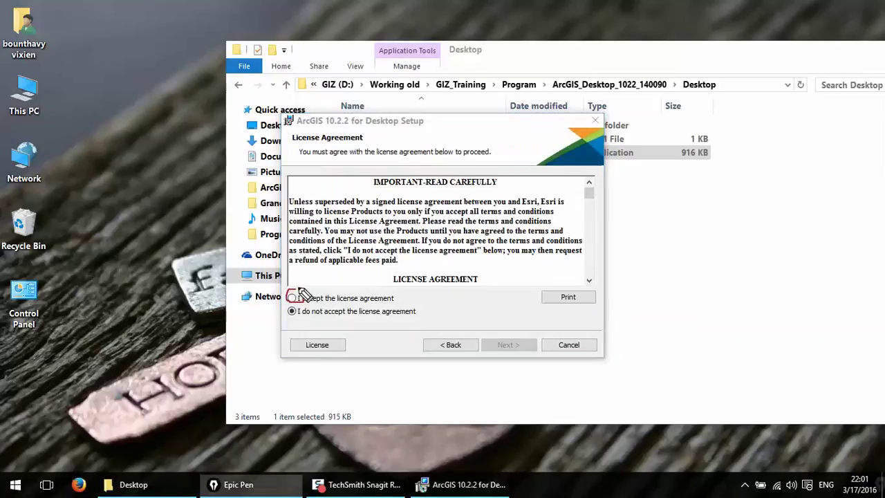
pyautogui.hotkey('ctrl', 'shift', '1')
pyautogui.click(292, 298)
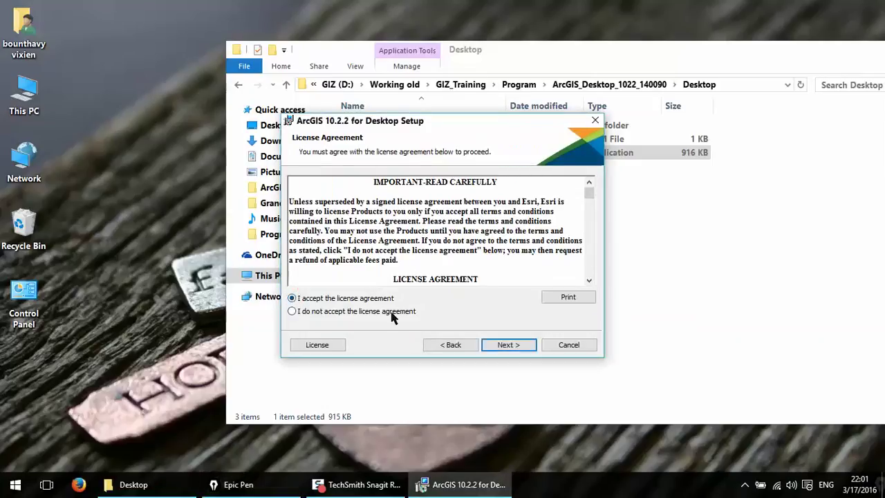
pyautogui.click(506, 345)
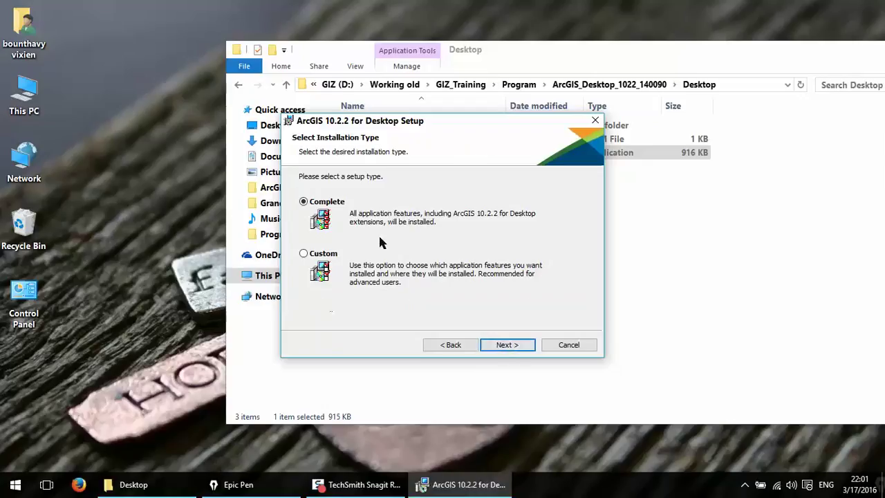
# - Keep the Complete setup type and accept the default ArcGIS and Python destination folders
pyautogui.hotkey('ctrl', 'shift', '1')
pyautogui.moveTo(317, 193)
pyautogui.mouseDown()
pyautogui.moveTo(304, 223)
pyautogui.moveTo(343, 190)
pyautogui.mouseUp()
pyautogui.hotkey('ctrl', 'shift', '1')
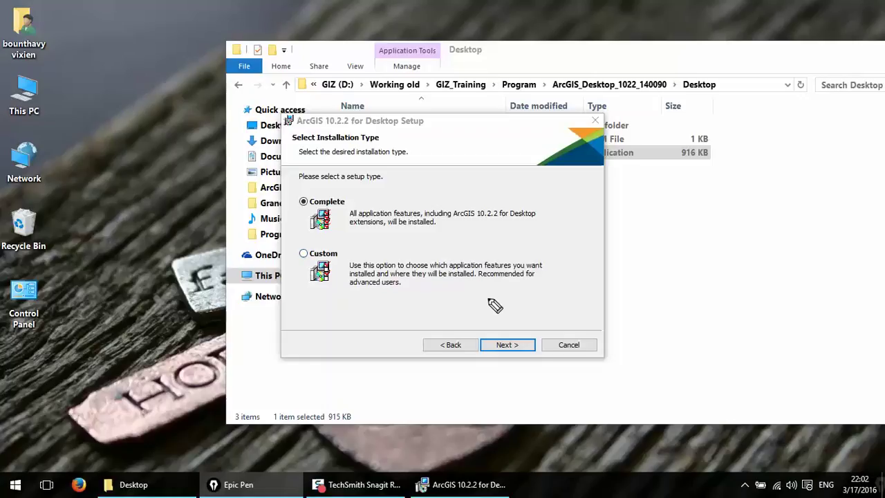
pyautogui.moveTo(517, 338)
pyautogui.mouseDown()
pyautogui.moveTo(490, 348)
pyautogui.moveTo(517, 332)
pyautogui.mouseUp()
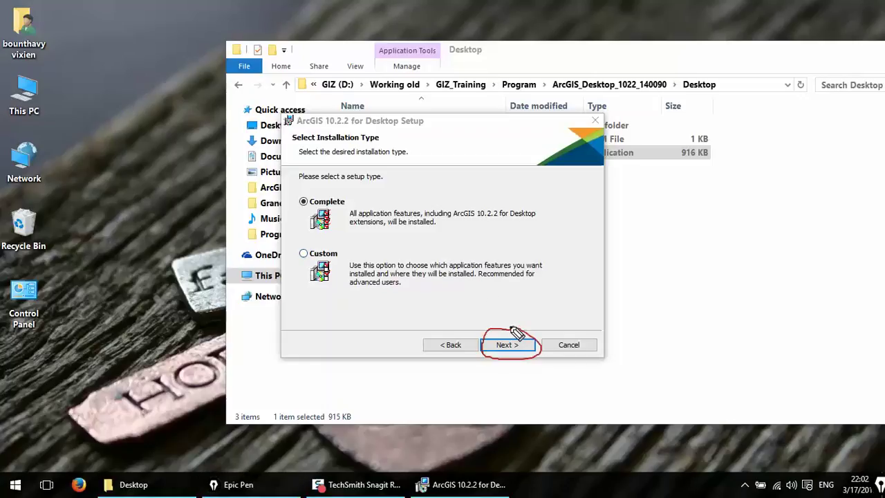
pyautogui.click(505, 345)
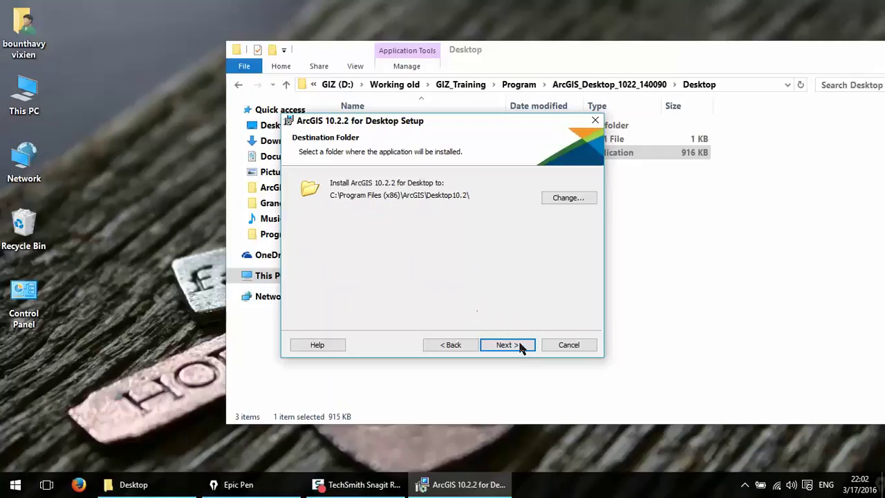
pyautogui.click(526, 350)
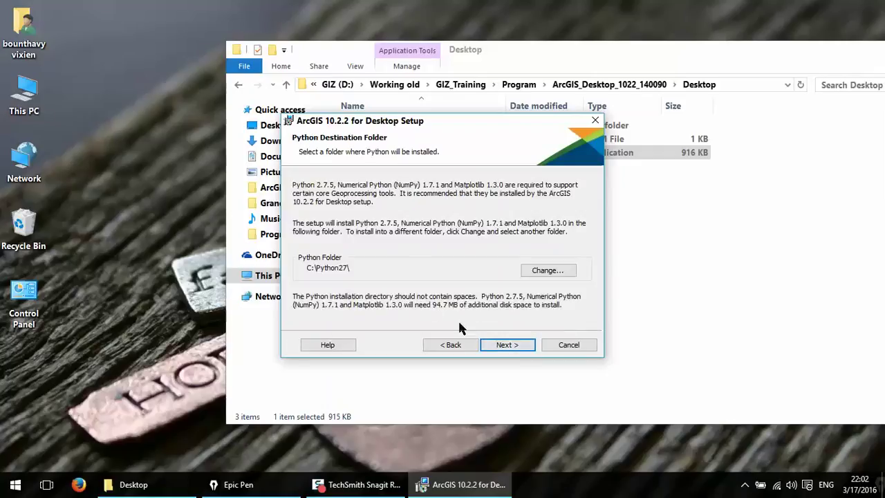
pyautogui.click(503, 345)
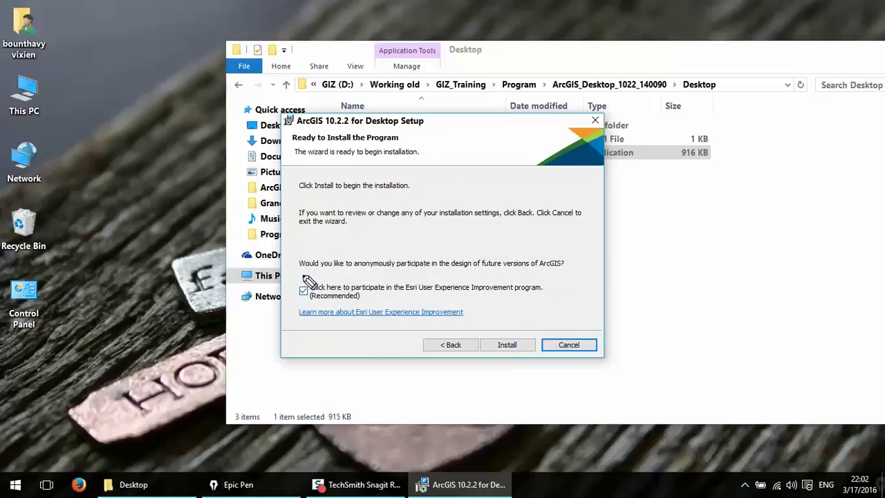
# - Opt out of the Esri User Experience Improvement program and move the setup window slightly
pyautogui.hotkey('ctrl', 'shift', 'p')
pyautogui.moveTo(300, 287)
pyautogui.mouseDown()
pyautogui.moveTo(317, 298)
pyautogui.moveTo(307, 279)
pyautogui.mouseUp()
pyautogui.hotkey('ctrl', 'shift', 'c')
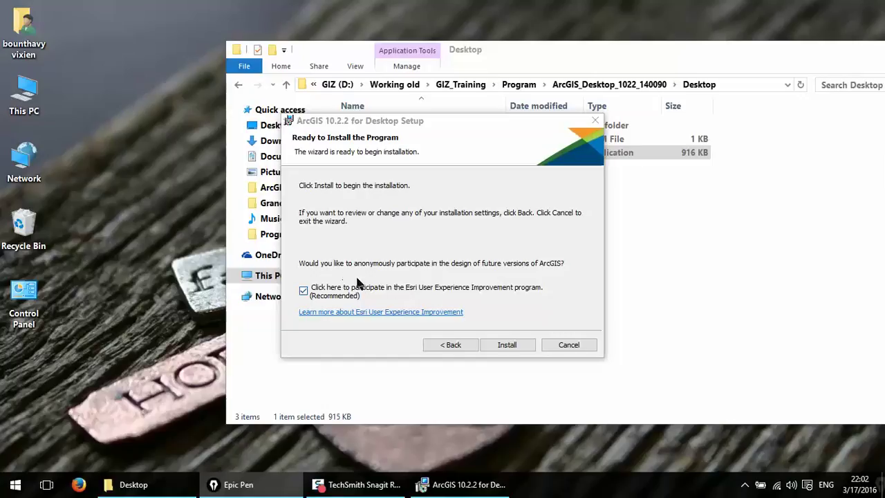
pyautogui.click(304, 291)
pyautogui.moveTo(440, 128); pyautogui.dragTo(413, 111)
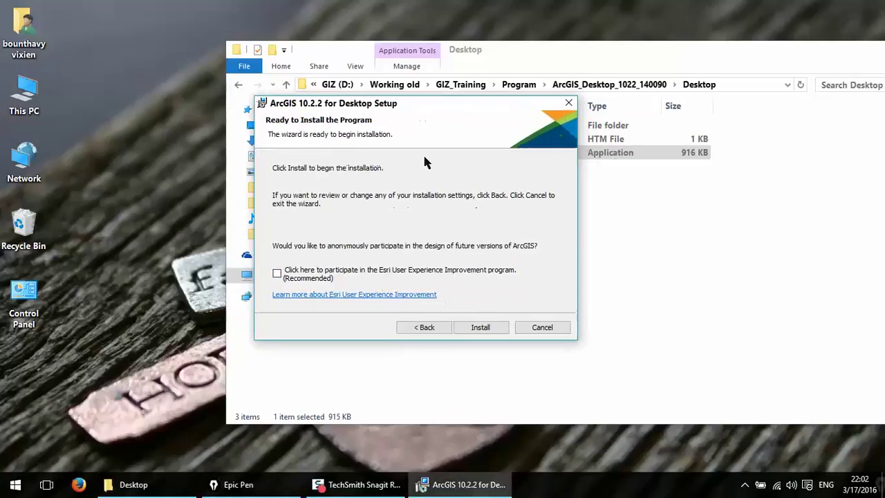
# - Start the installation of ArcGIS 10.2.2 for Desktop
pyautogui.click(487, 330)
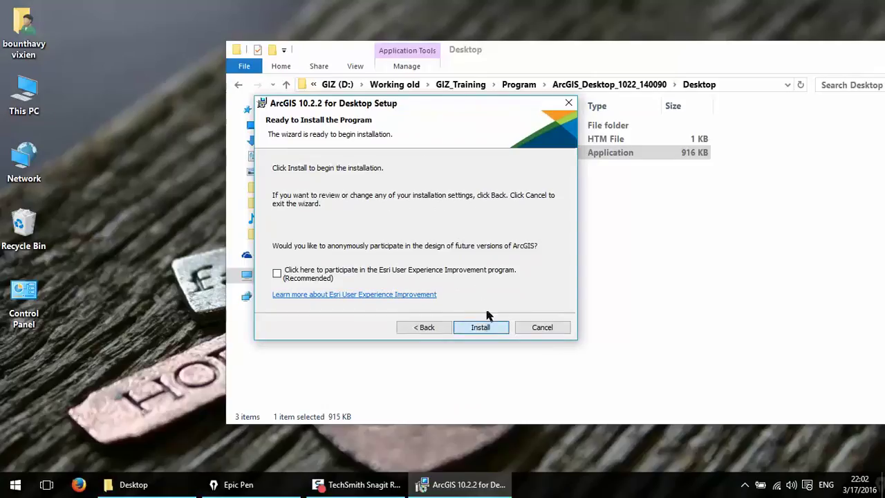
pyautogui.moveTo(488, 312)
pyautogui.mouseDown()
pyautogui.moveTo(459, 336)
pyautogui.moveTo(477, 312)
pyautogui.mouseUp()
pyautogui.hotkey('ctrl', 'z')
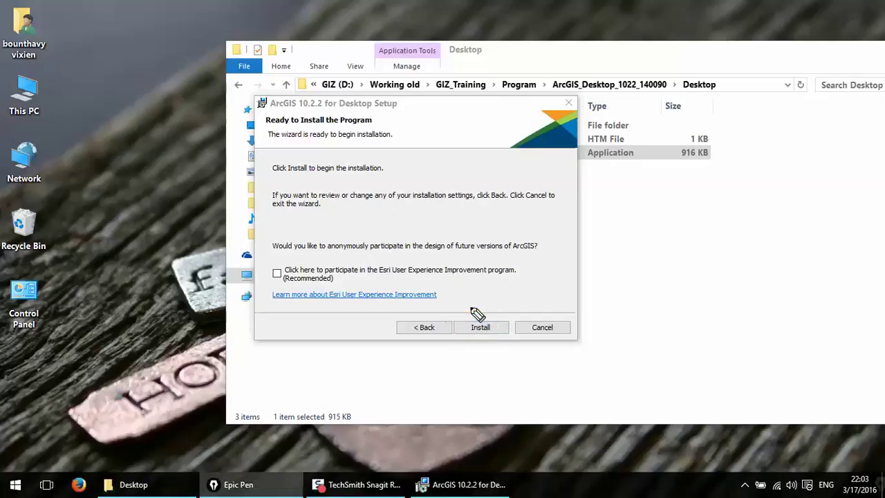
pyautogui.click(481, 328)
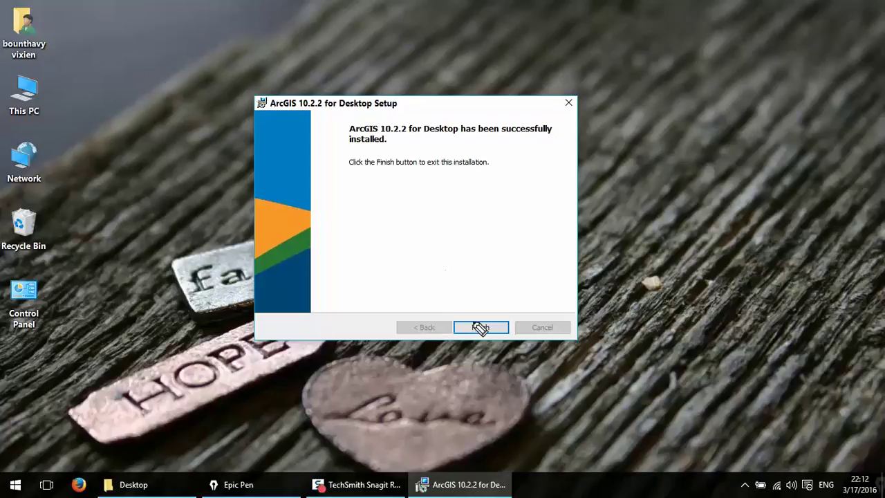
# - Finish the completed ArcGIS 10.2.2 for Desktop setup and continue to the ArcGIS Administrator Wizard
pyautogui.moveTo(474, 316)
pyautogui.mouseDown()
pyautogui.moveTo(456, 342)
pyautogui.moveTo(503, 325)
pyautogui.moveTo(477, 318)
pyautogui.mouseUp()
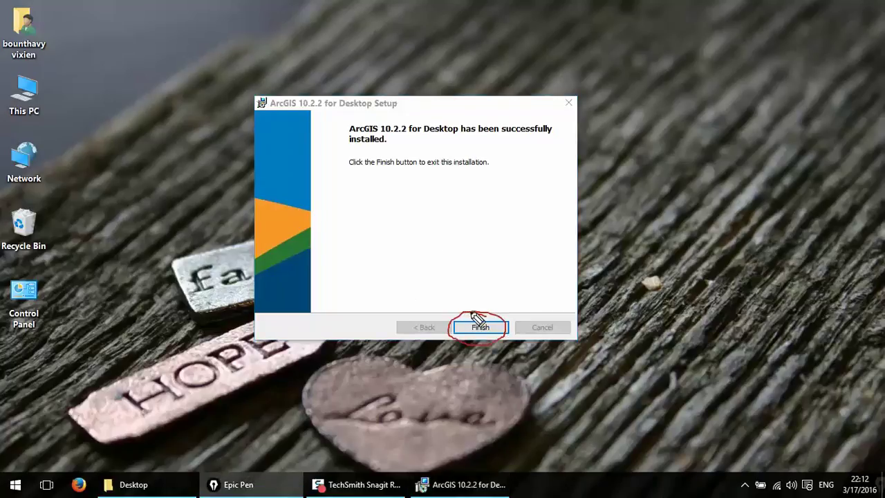
pyautogui.hotkey('ctrl', 'shift', 'c')
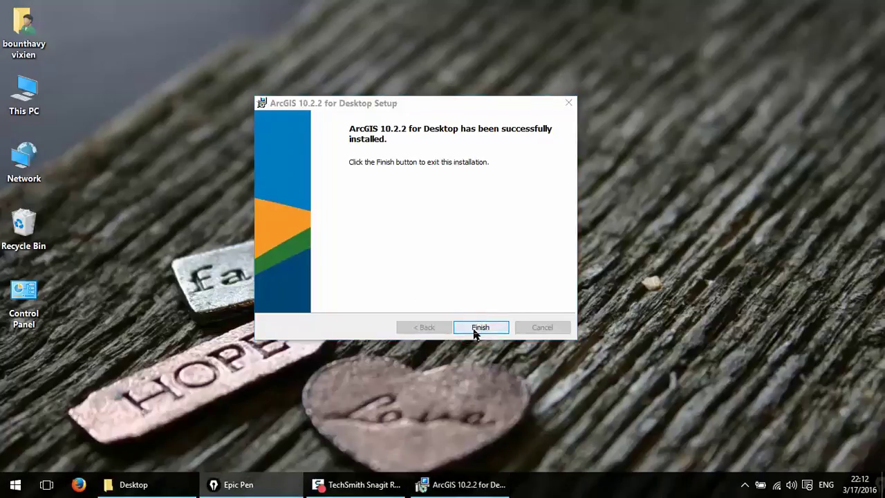
pyautogui.click(475, 331)
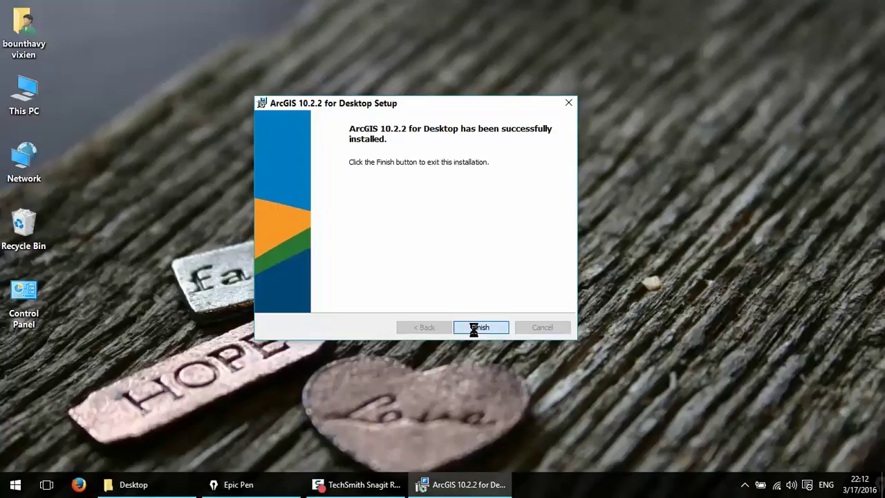
pyautogui.click(474, 329)
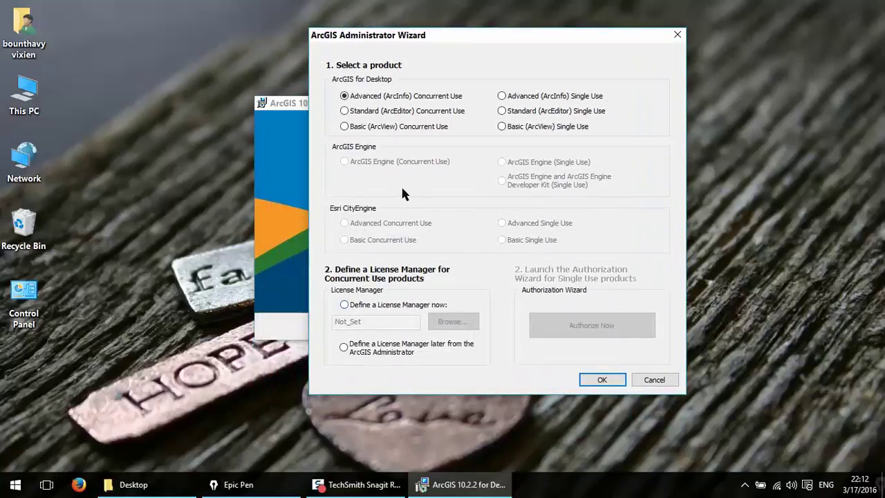
# - Keep Advanced (ArcInfo) Concurrent Use as the product, choose to define a License Manager now, and clear its name
pyautogui.moveTo(347, 91); pyautogui.dragTo(332, 106)
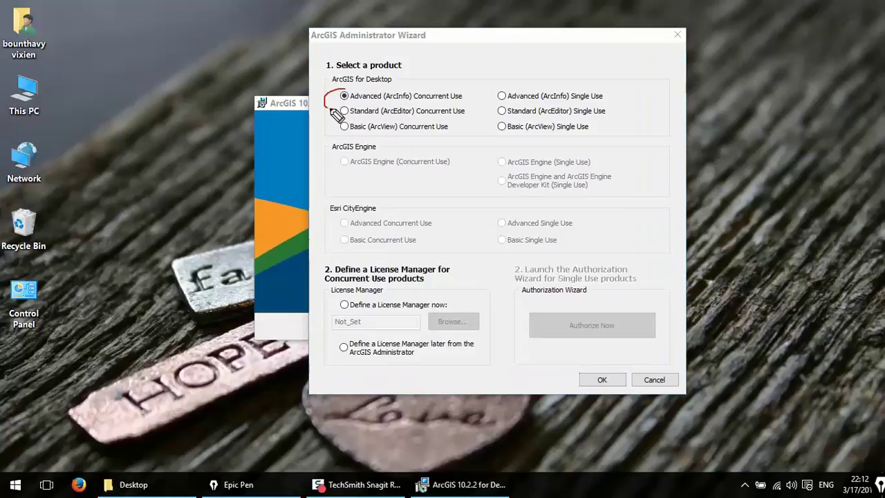
pyautogui.click(345, 101)
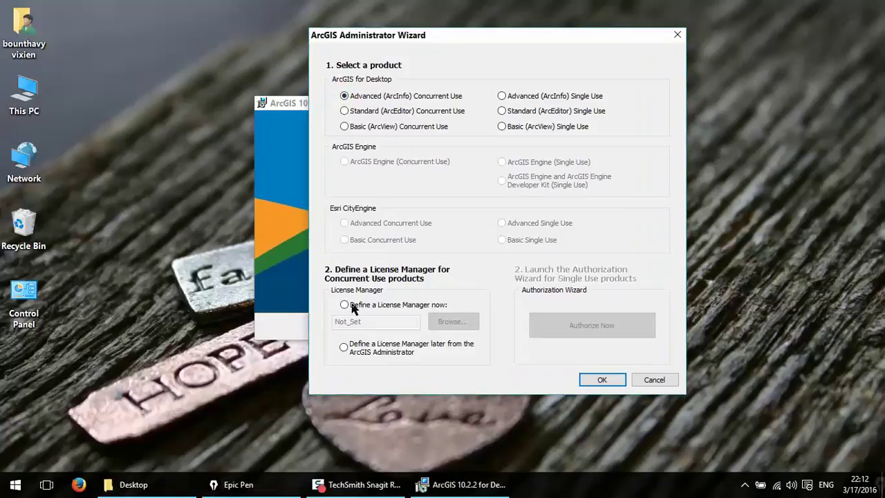
pyautogui.moveTo(425, 297)
pyautogui.mouseDown()
pyautogui.moveTo(353, 302)
pyautogui.moveTo(355, 312)
pyautogui.moveTo(457, 318)
pyautogui.moveTo(401, 297)
pyautogui.mouseUp()
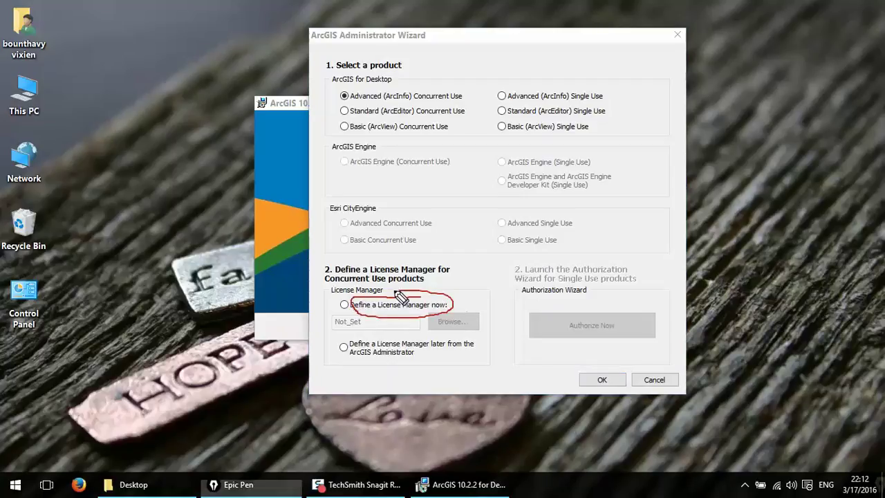
pyautogui.hotkey('ctrl', 'shift', 'z')
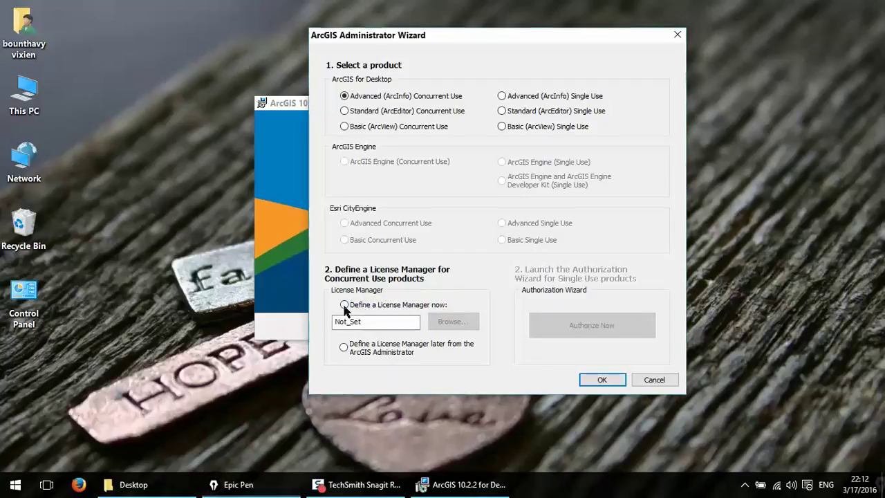
pyautogui.click(344, 305)
pyautogui.moveTo(377, 324); pyautogui.dragTo(332, 319)
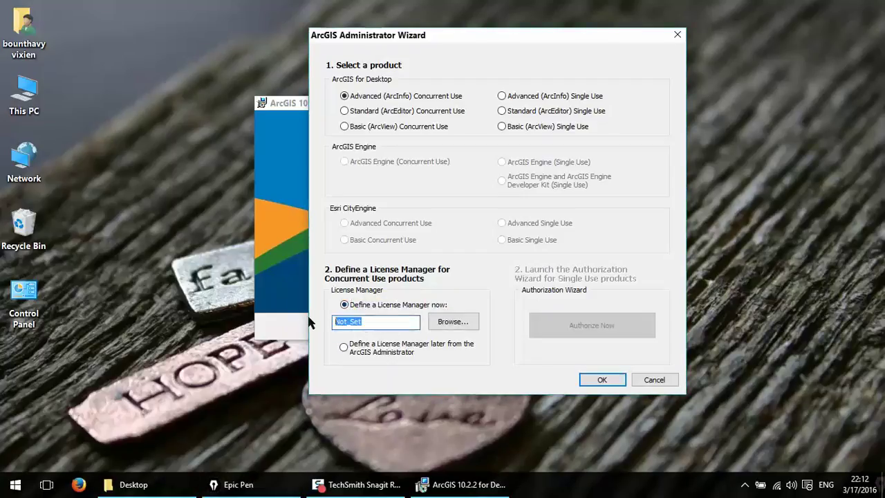
pyautogui.press('BackSpace')
# - Open this computer's system properties and copy the computer name from the Computer Name/Domain Changes dialog
pyautogui.rightClick(31, 97)
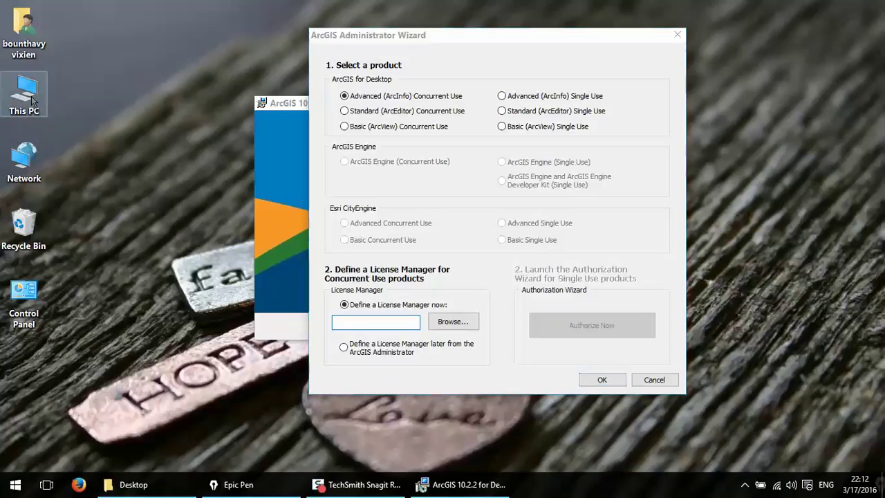
pyautogui.click(107, 277)
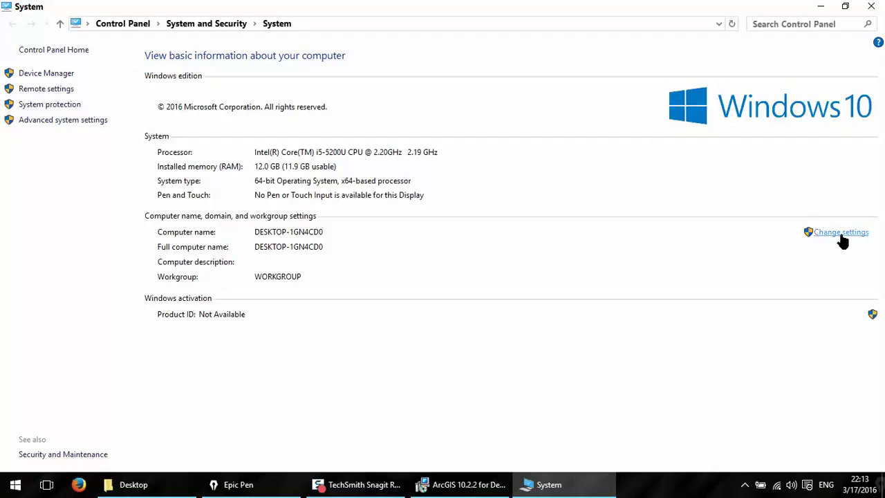
pyautogui.click(841, 233)
pyautogui.click(264, 239)
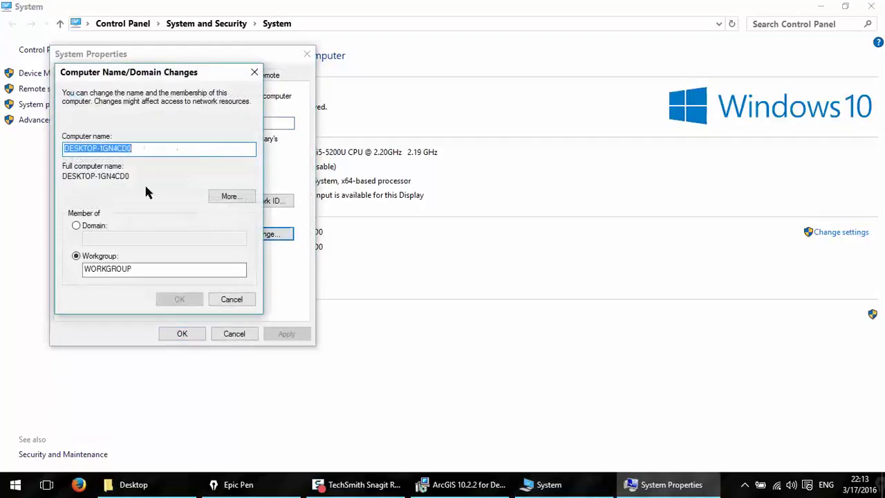
pyautogui.click(145, 146)
pyautogui.moveTo(166, 150); pyautogui.dragTo(58, 157)
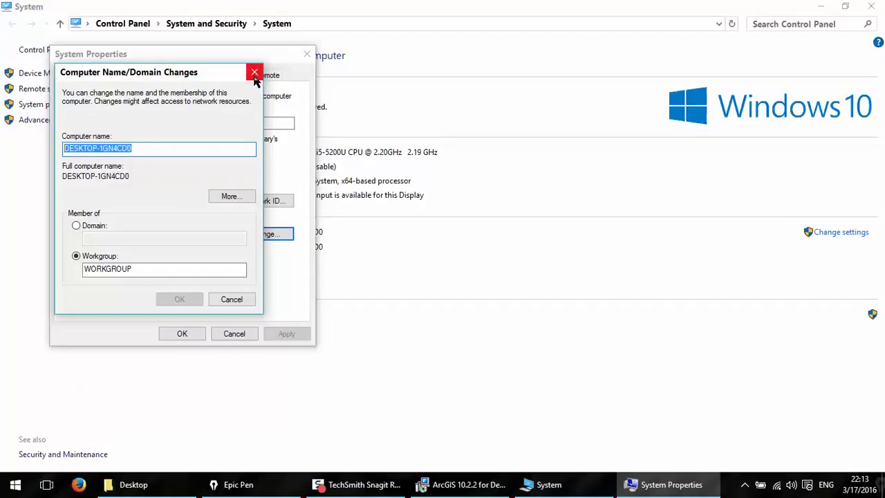
pyautogui.rightClick(135, 150)
pyautogui.click(174, 192)
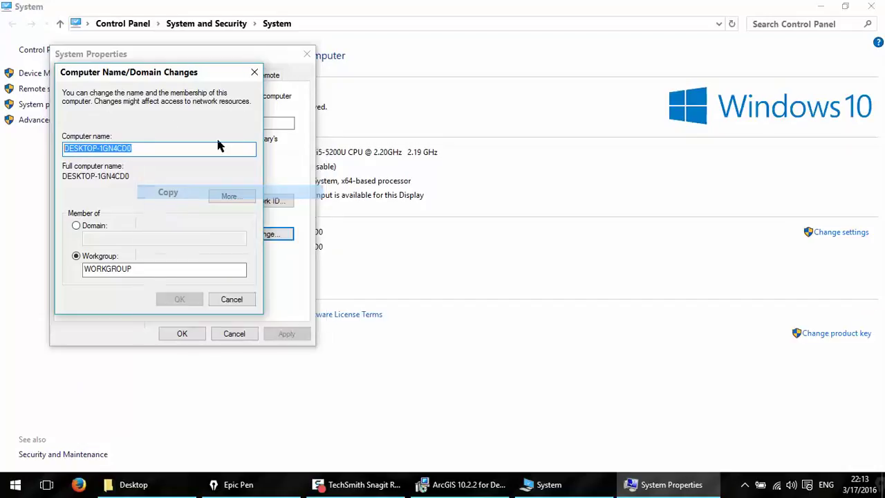
# - Close the system property windows and paste the copied computer name as the License Manager in the ArcGIS Administrator Wizard
pyautogui.click(254, 71)
pyautogui.click(308, 54)
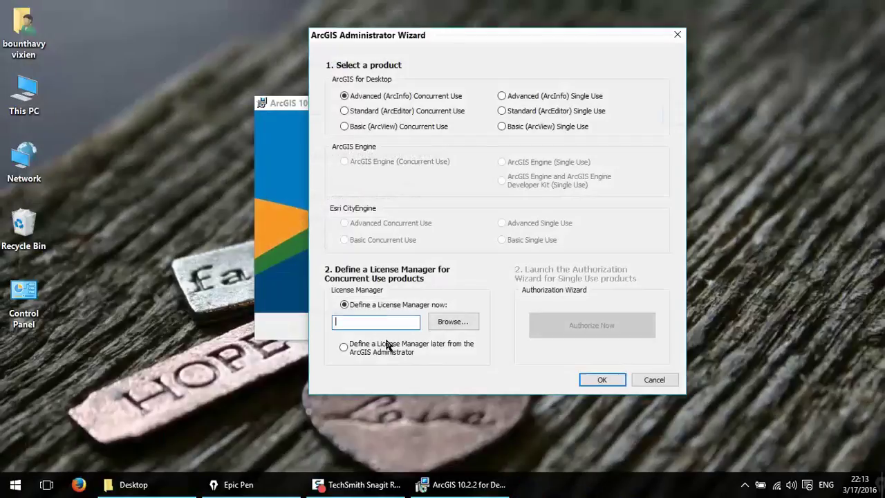
pyautogui.rightClick(391, 322)
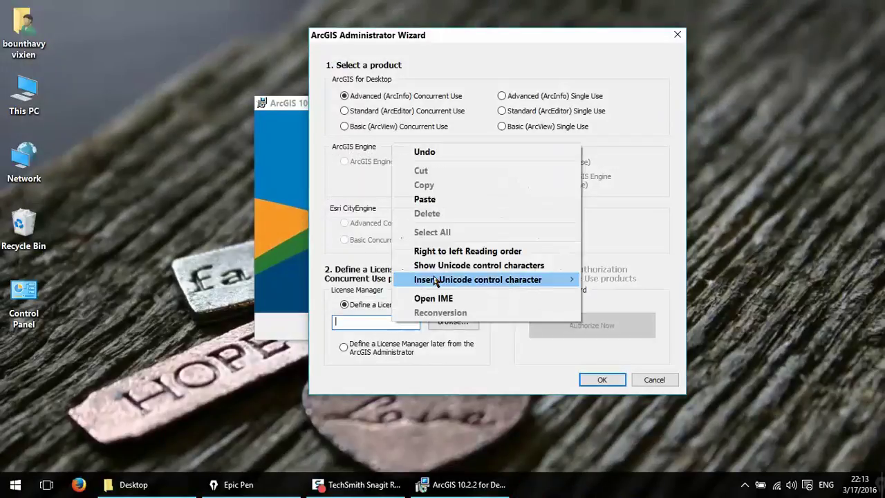
pyautogui.click(445, 199)
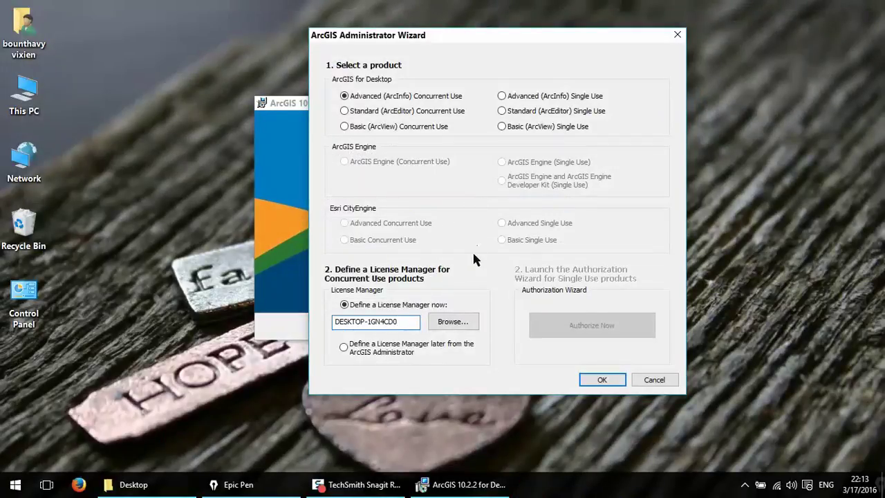
# - Confirm the product and License Manager settings in the ArcGIS Administrator Wizard and reposition the ArcGIS Administrator window
pyautogui.click(601, 380)
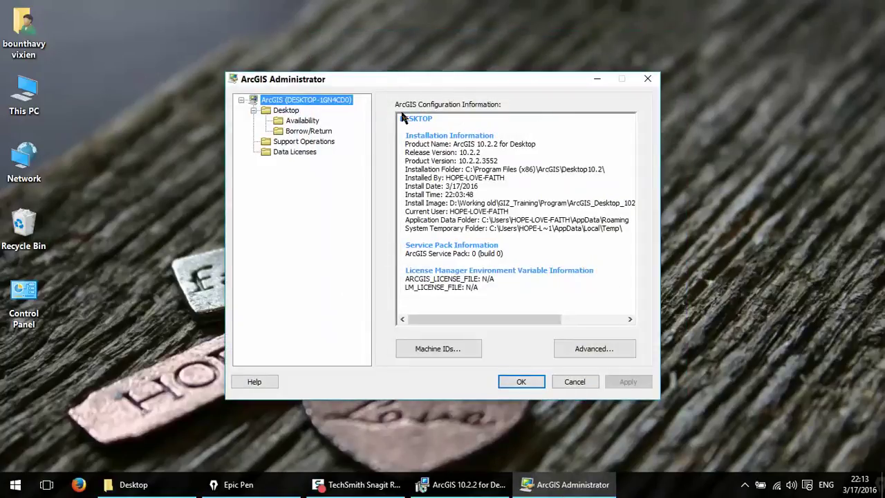
pyautogui.moveTo(414, 76); pyautogui.dragTo(464, 76)
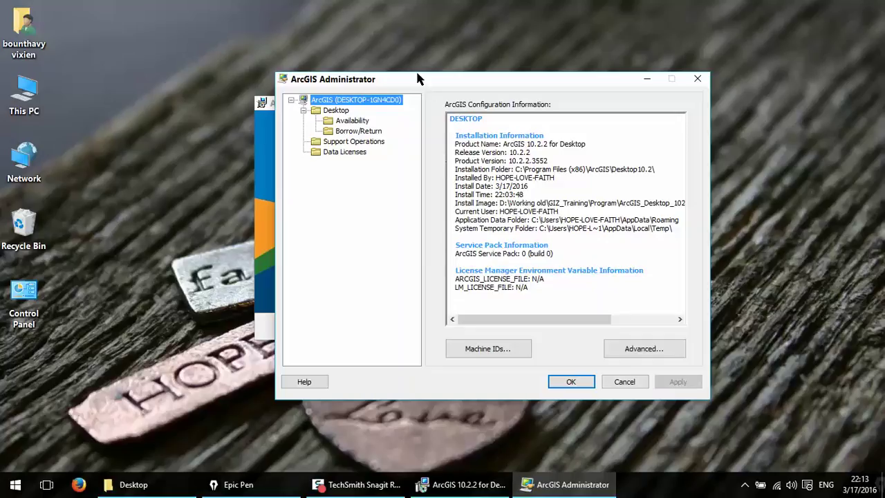
pyautogui.moveTo(420, 82); pyautogui.dragTo(437, 77)
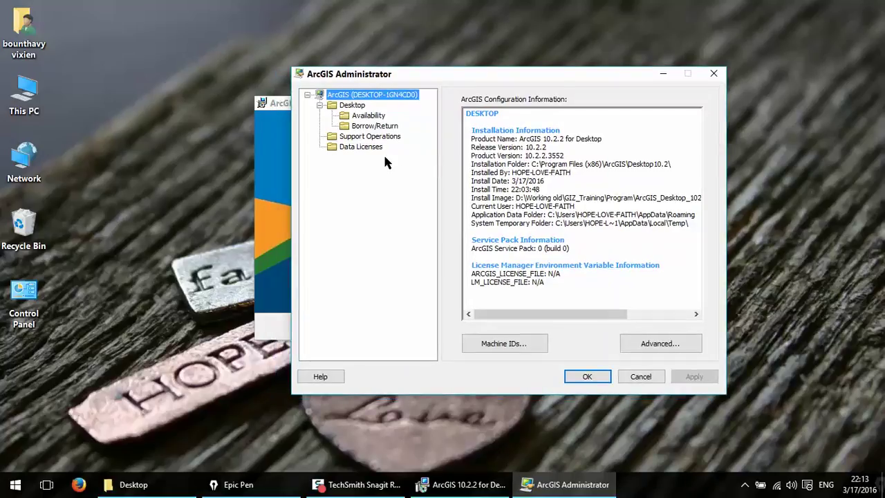
# - Show the Desktop license availability in ArcGIS Administrator and review the features, expiry dates and license counts through the end of the list
pyautogui.hotkey('ctrl', 'shift', '3')
pyautogui.moveTo(384, 112)
pyautogui.mouseDown()
pyautogui.moveTo(356, 108)
pyautogui.moveTo(340, 119)
pyautogui.moveTo(377, 117)
pyautogui.mouseUp()
pyautogui.hotkey('ctrl', 'shift', '3')
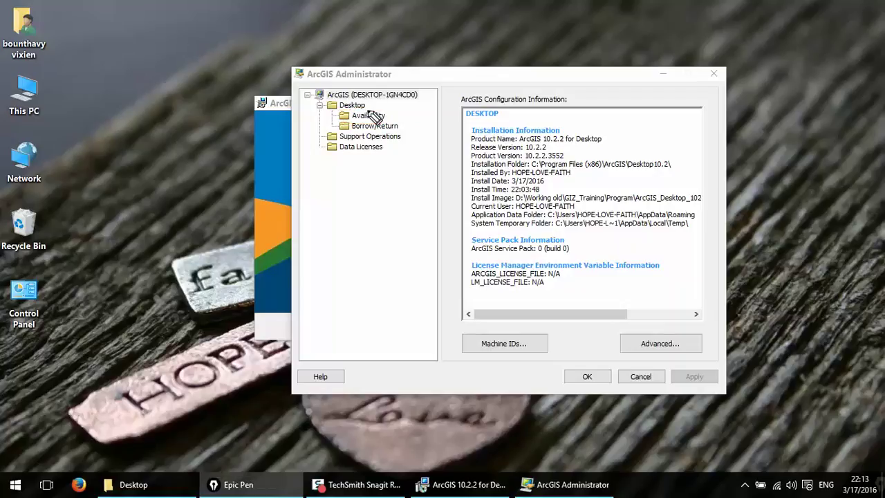
pyautogui.click(368, 115)
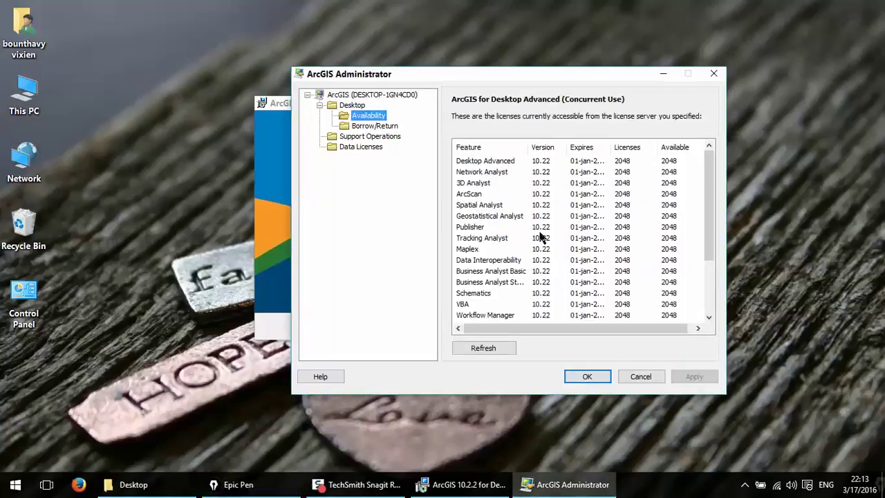
pyautogui.moveTo(610, 142)
pyautogui.mouseDown()
pyautogui.moveTo(613, 296)
pyautogui.moveTo(624, 320)
pyautogui.moveTo(654, 218)
pyautogui.moveTo(648, 148)
pyautogui.moveTo(618, 148)
pyautogui.mouseUp()
pyautogui.hotkey('ctrl', 'shift', '3')
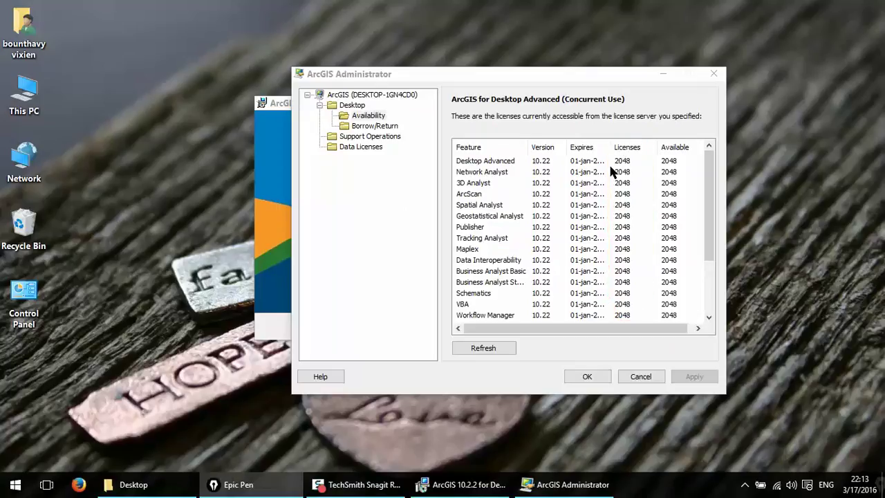
pyautogui.moveTo(709, 200); pyautogui.dragTo(707, 271)
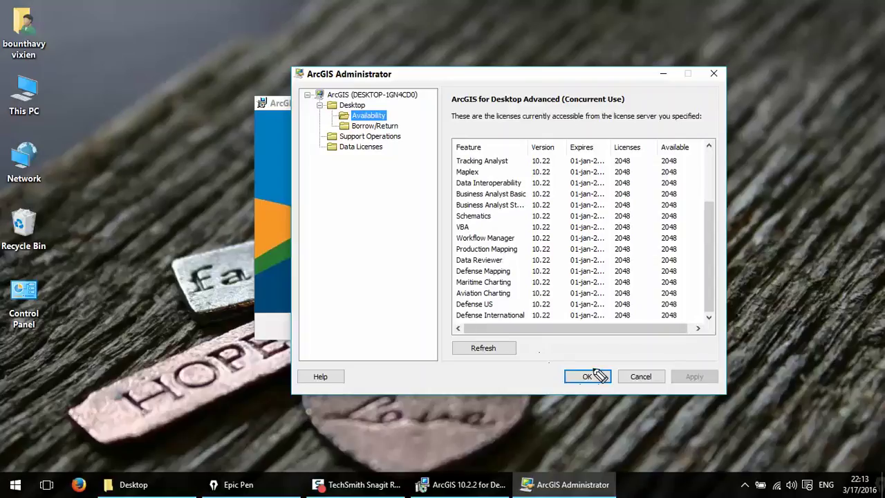
# - Accept and close ArcGIS Administrator, and refresh the Windows desktop
pyautogui.moveTo(592, 366)
pyautogui.mouseDown()
pyautogui.moveTo(573, 371)
pyautogui.moveTo(604, 384)
pyautogui.moveTo(573, 359)
pyautogui.mouseUp()
pyautogui.hotkey('ctrl', 'shift', '6')
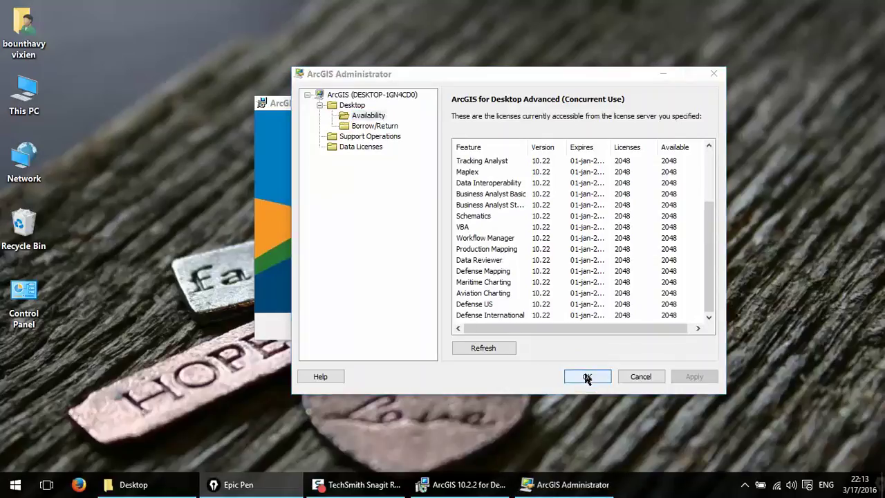
pyautogui.click(587, 377)
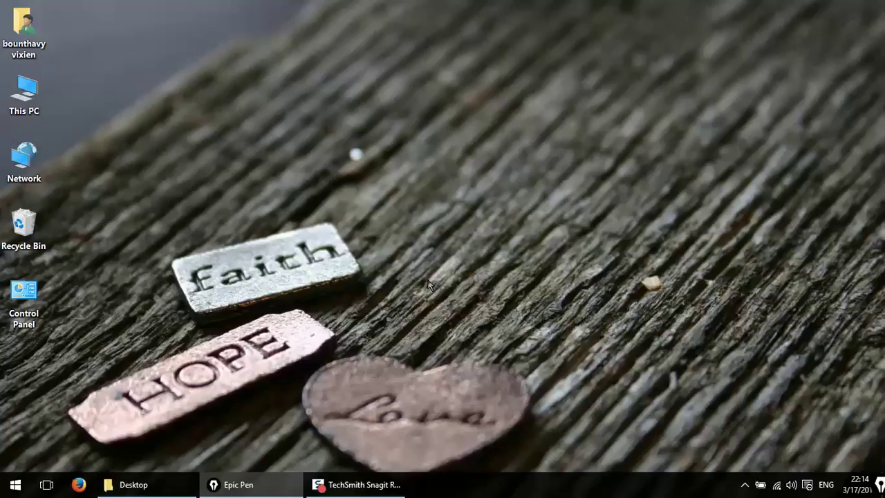
pyautogui.rightClick(378, 234)
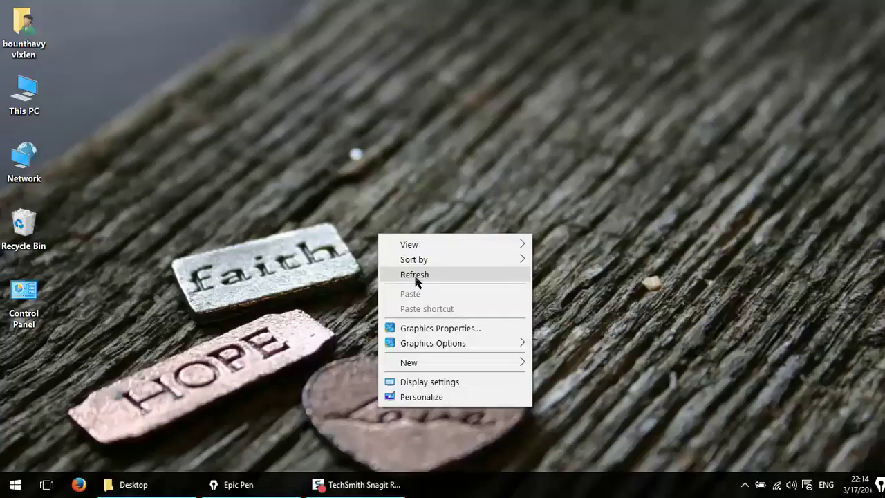
pyautogui.click(417, 277)
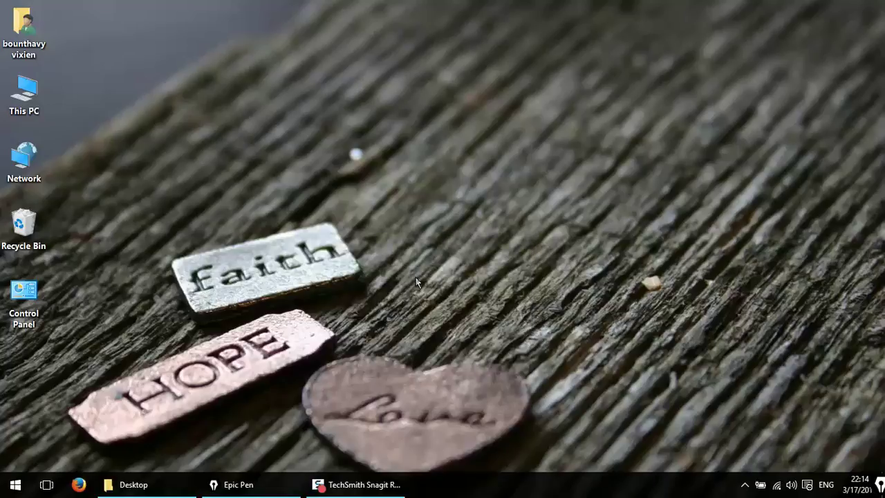